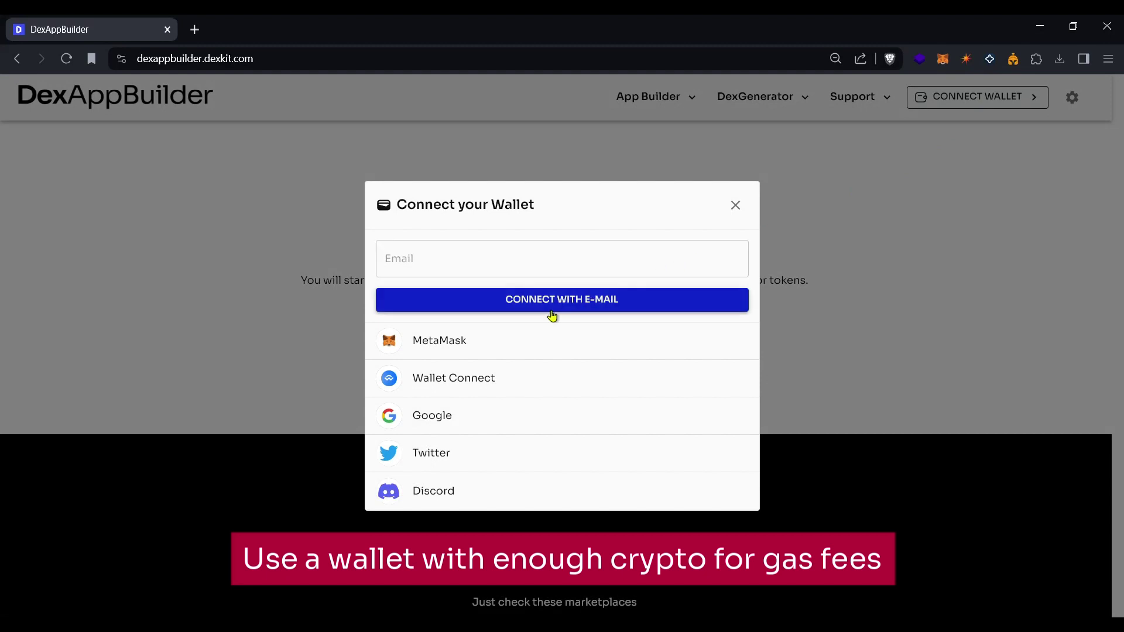
Connect the MetaMask wallet to DexAppBuilder and expand the DexGenerator menu.
left_click(489, 340)
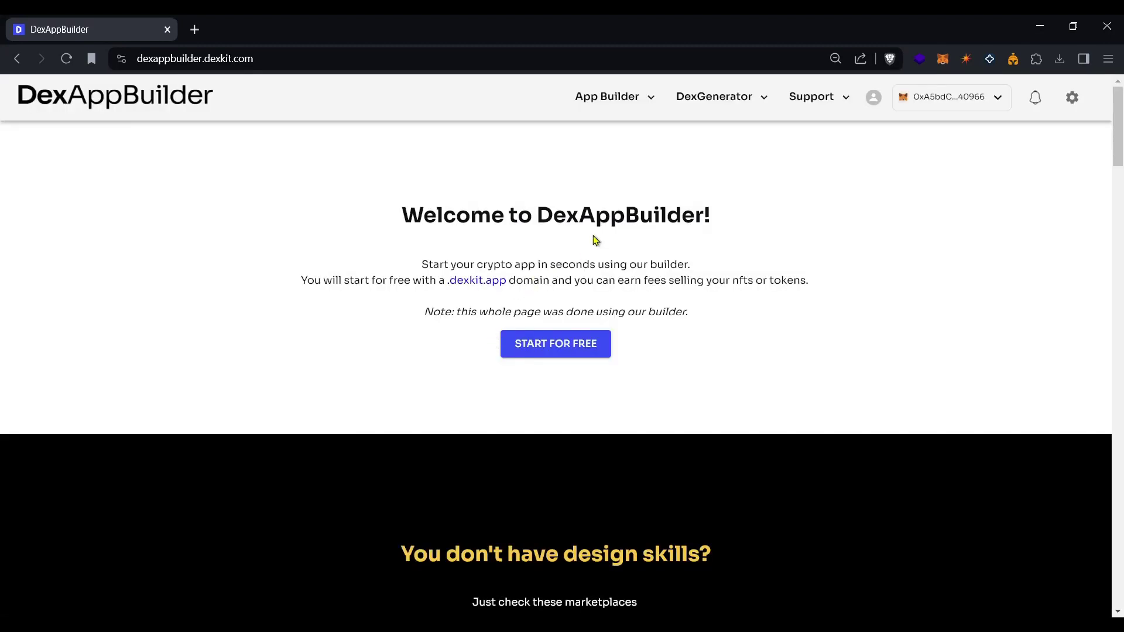
left_click(745, 104)
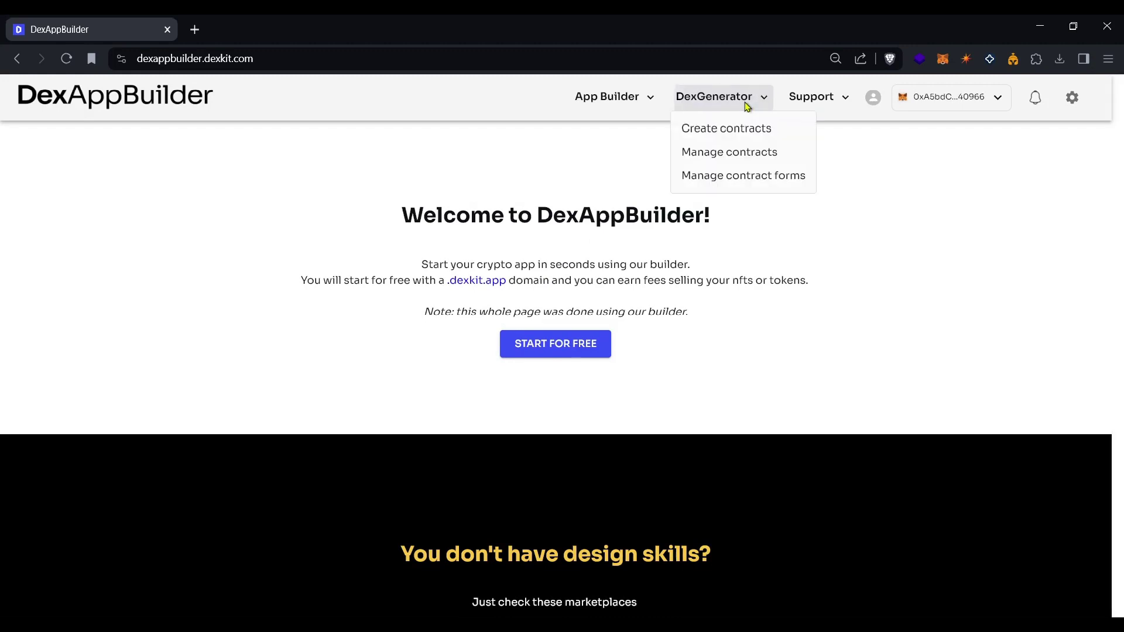
Go to Create contracts, sign the MetaMask login message, and choose the Edition (ERC1155) contract.
left_click(739, 141)
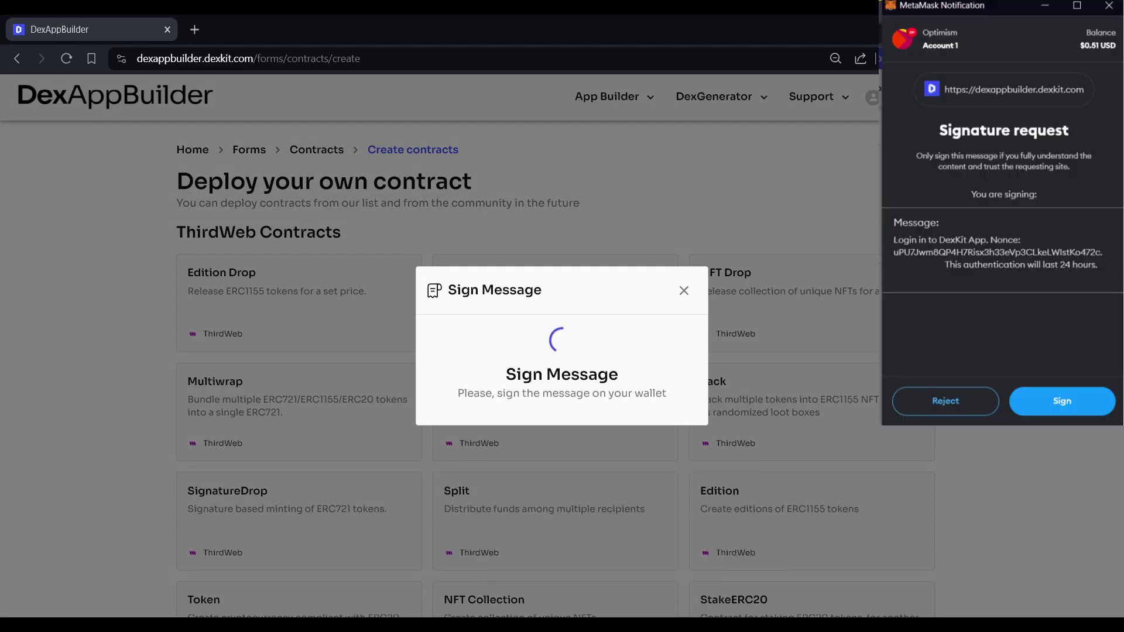
left_click(1051, 428)
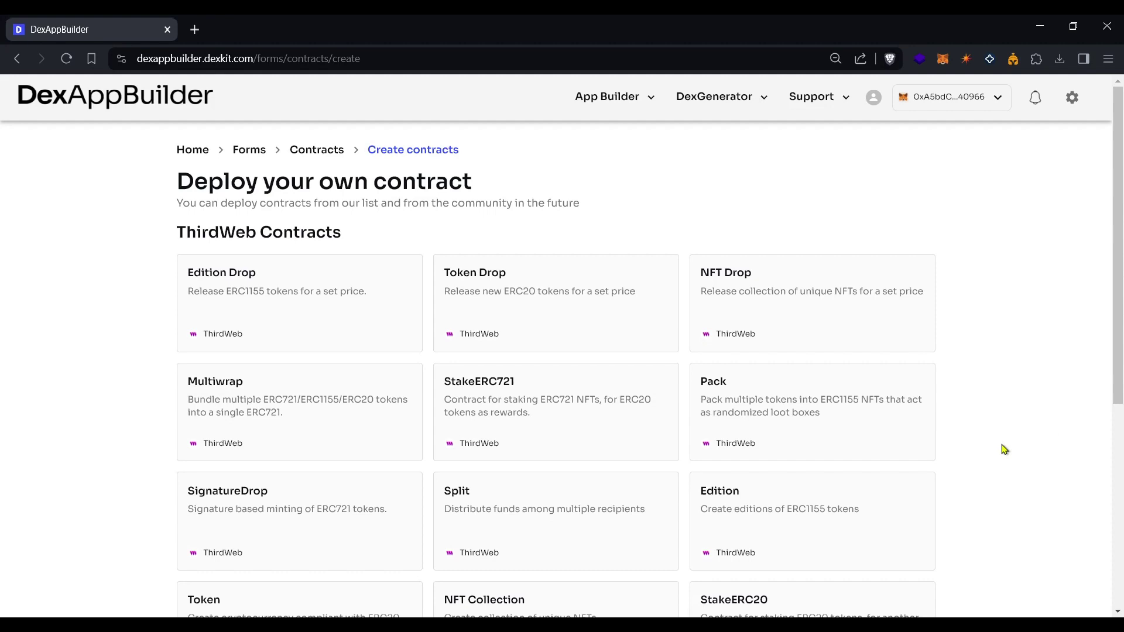
left_click(812, 521)
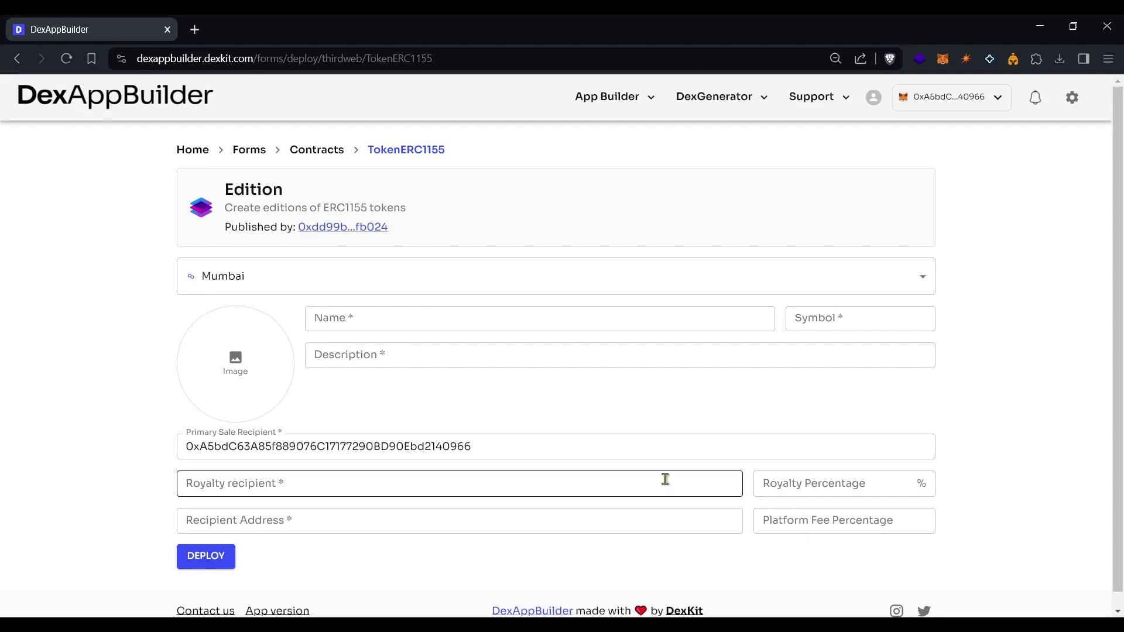
Enter name 'Bitcoin Oddities', symbol BOD, and a description of AI-generated Bitcoin creations with no commercial value.
left_click(433, 322)
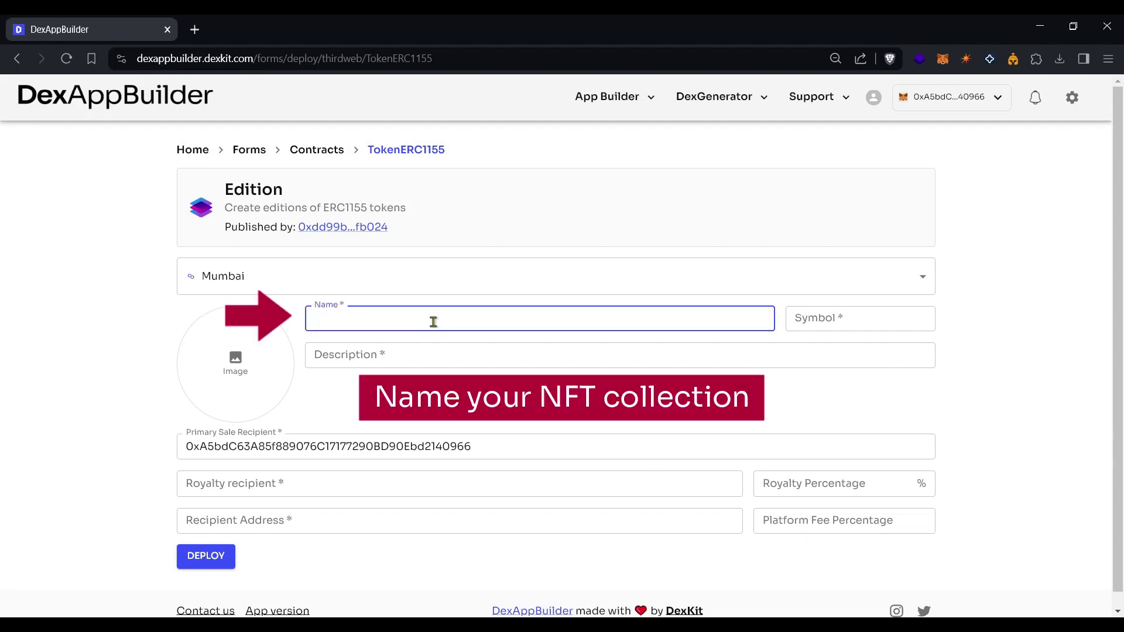
type("Bitc")
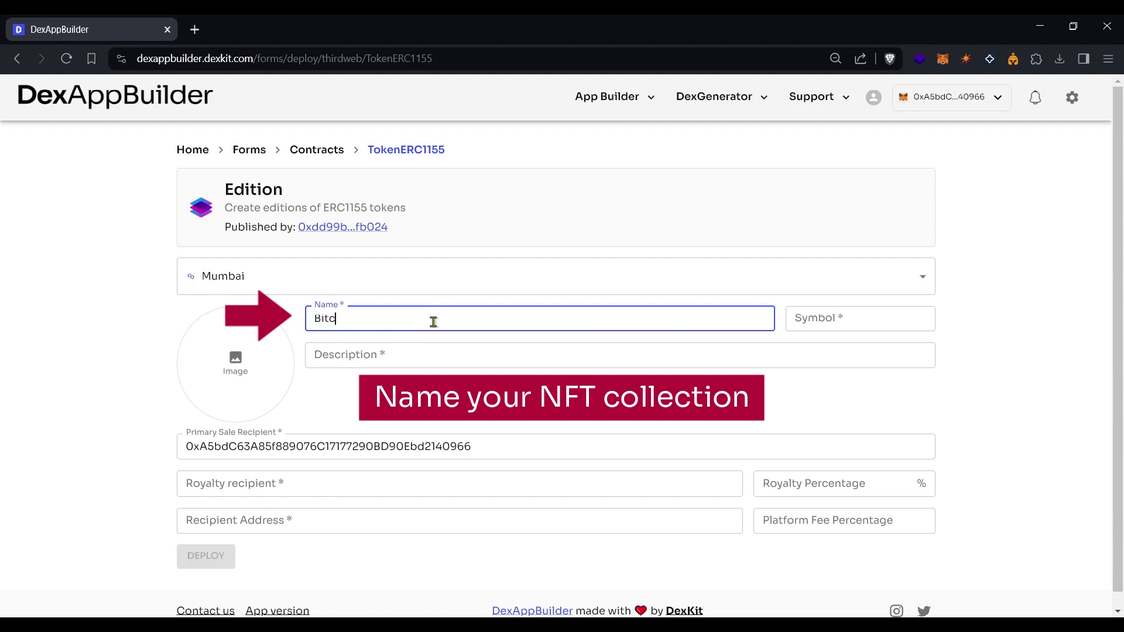
type("oin Oddities")
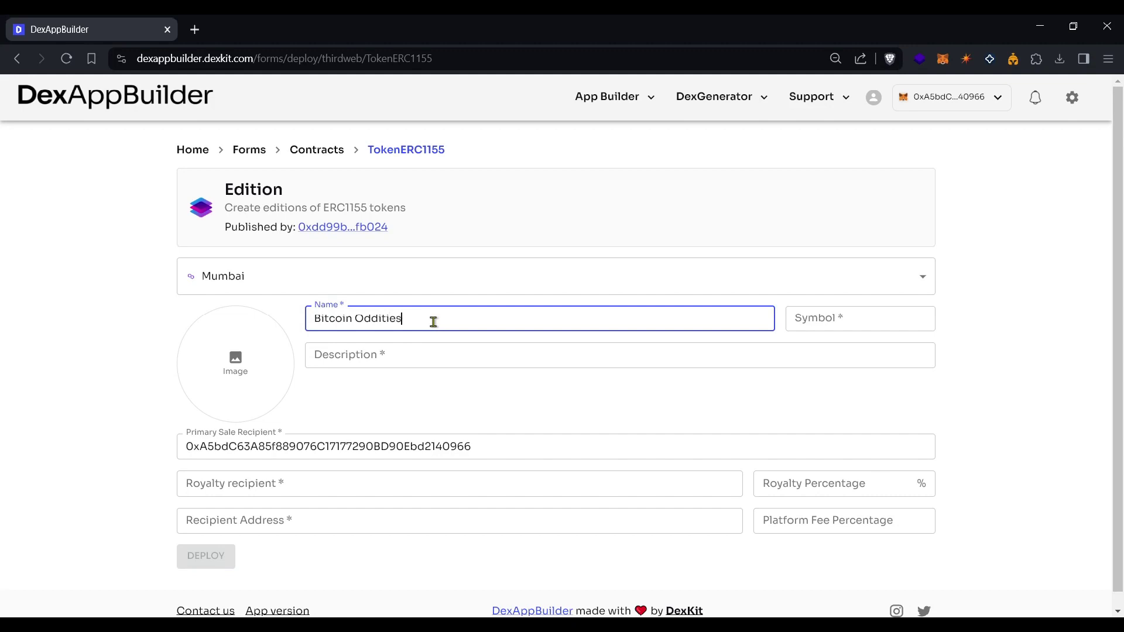
left_click(838, 317)
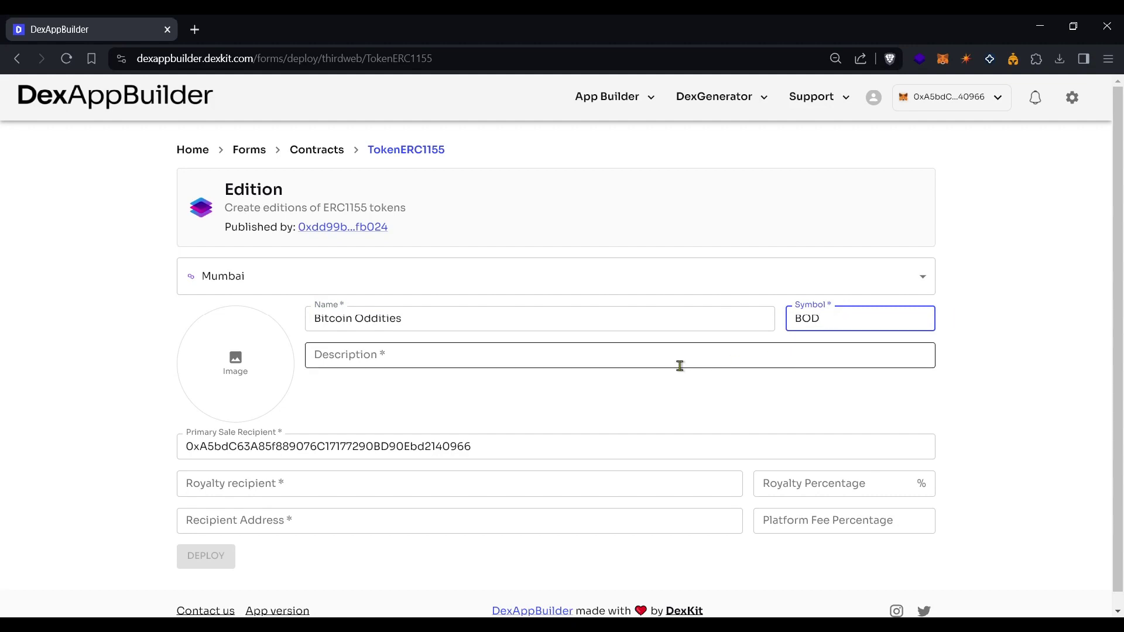
left_click(543, 365)
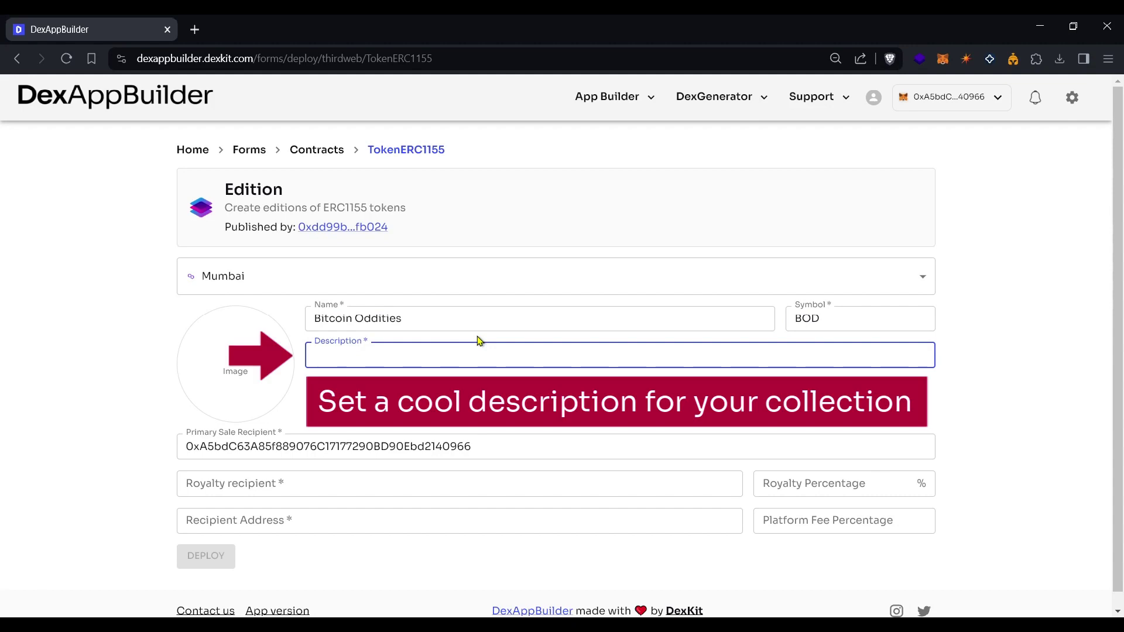
key("alt+Tab")
key("alt+Tab")
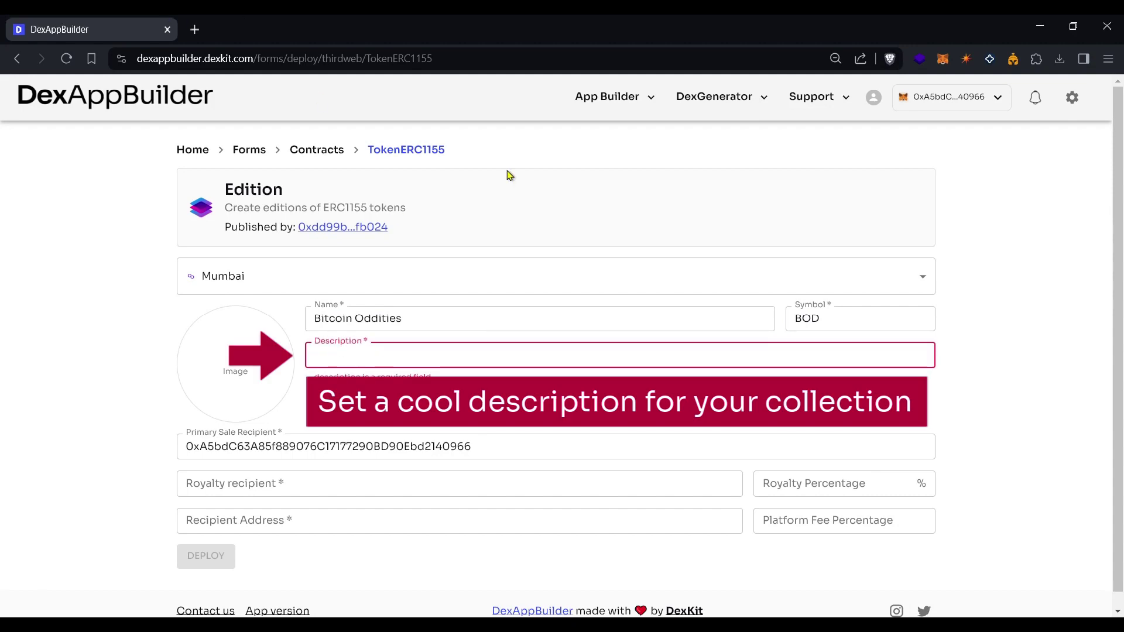
type("This collection")
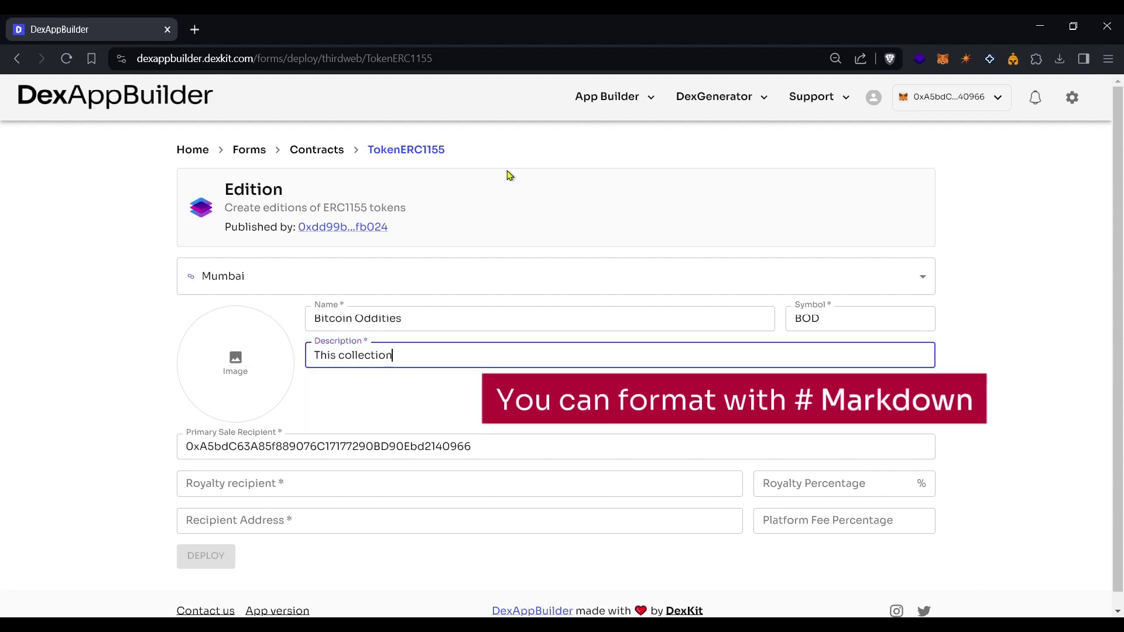
type(" depicts some AI-generated crea")
key("BackSpace")
type("ted creations about Bitcoin")
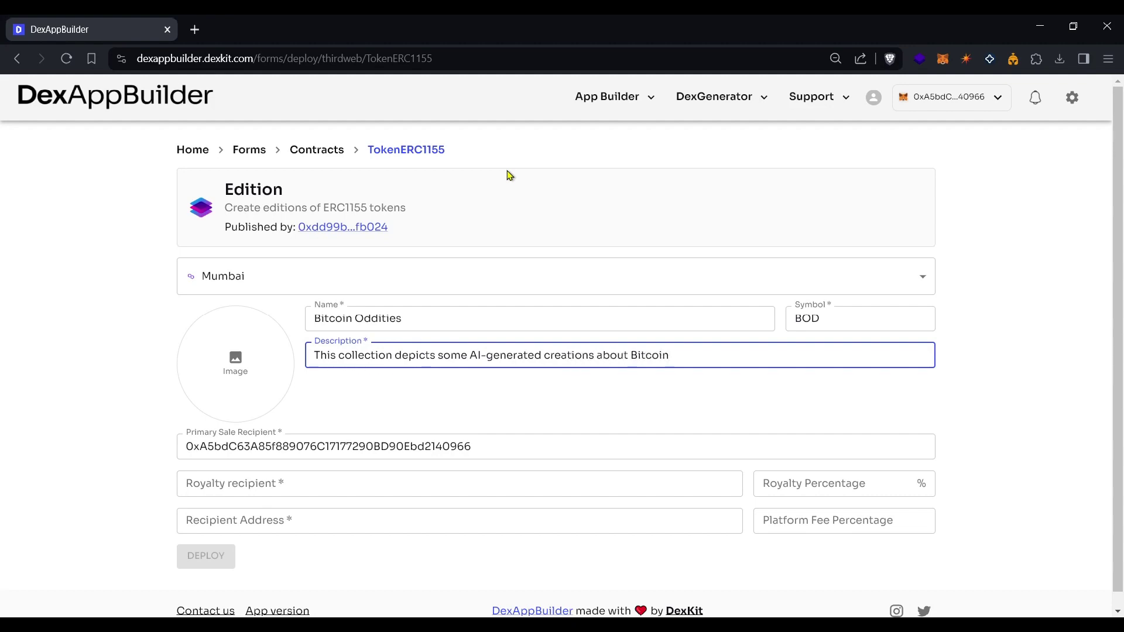
type(". It has no commercial value.")
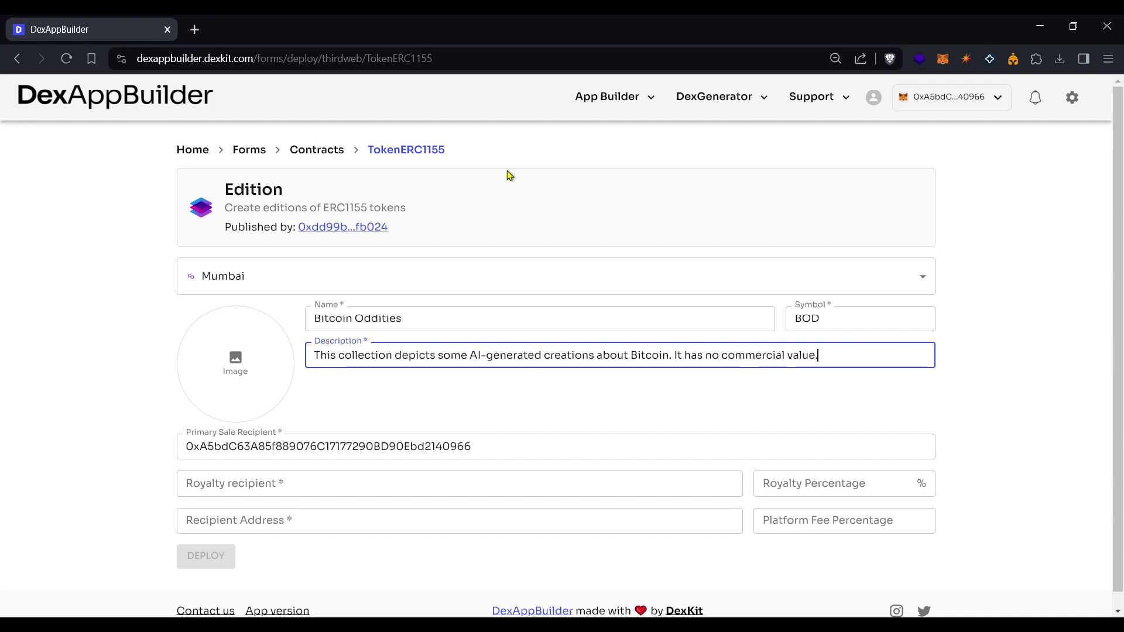
Upload bitcoinlogo.png to the gallery and select it as the Edition collection image.
left_click(236, 370)
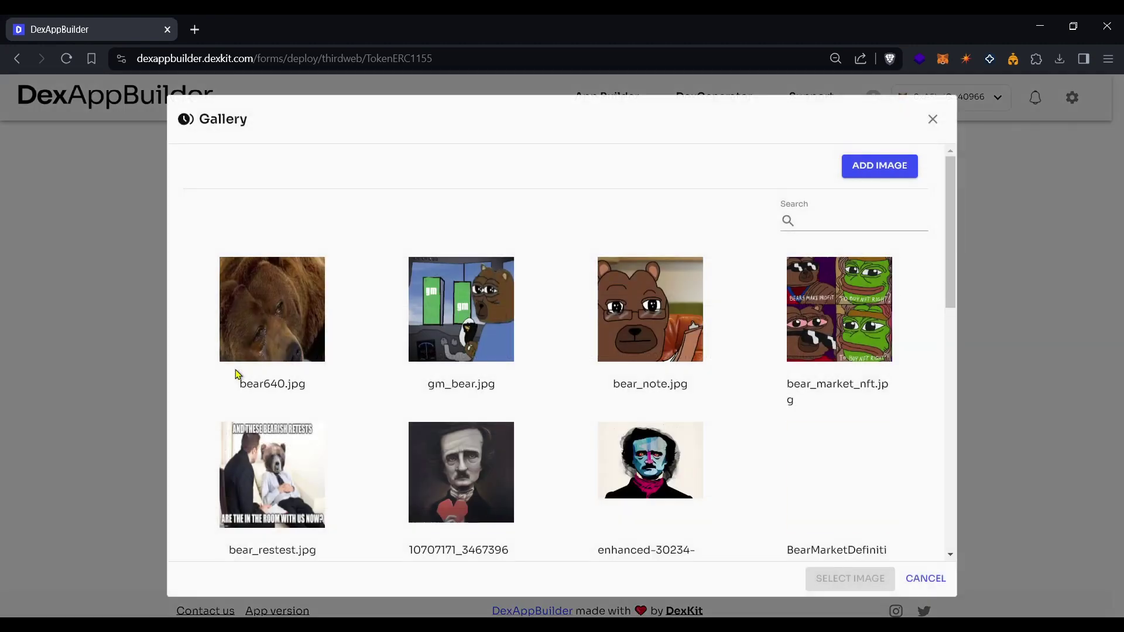
left_click(874, 170)
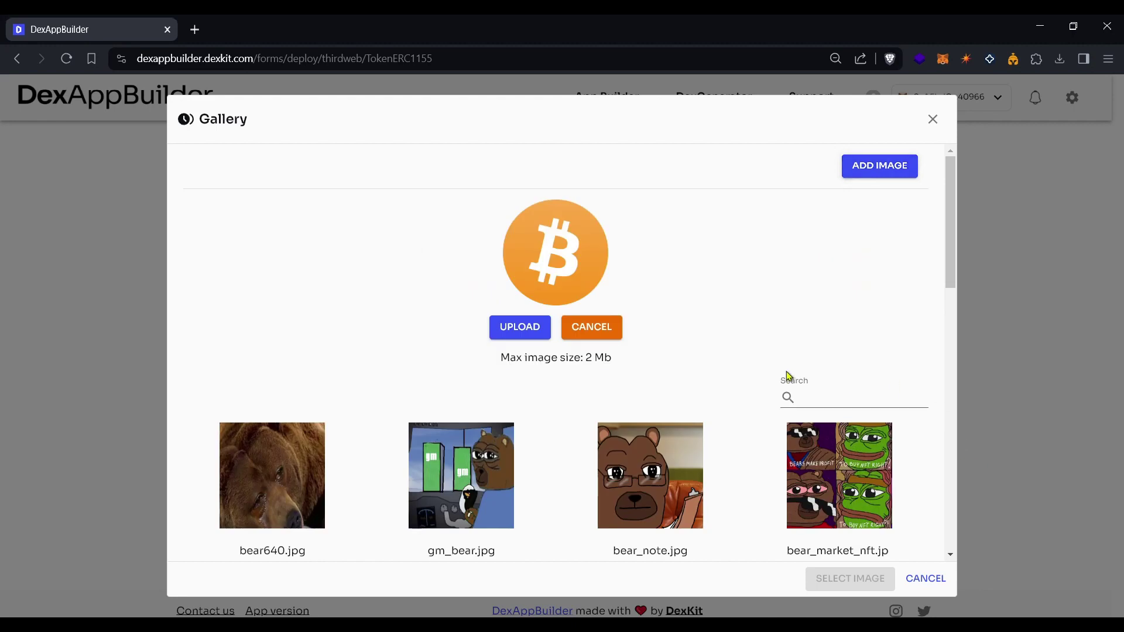
left_click(519, 332)
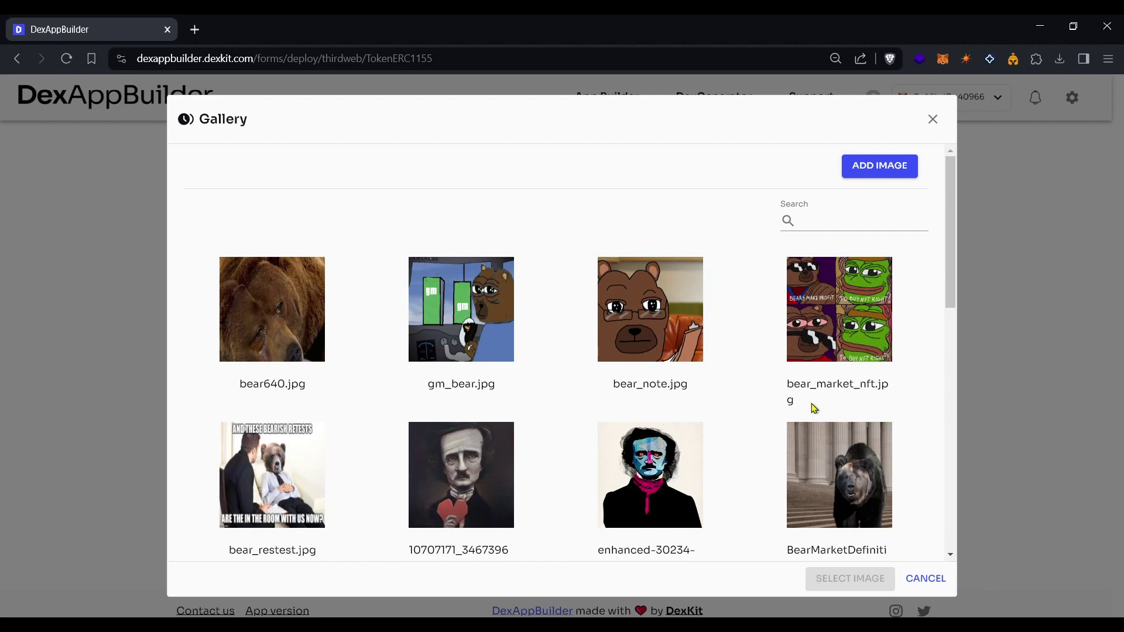
scroll(813, 408, "down", 10)
left_click(890, 537)
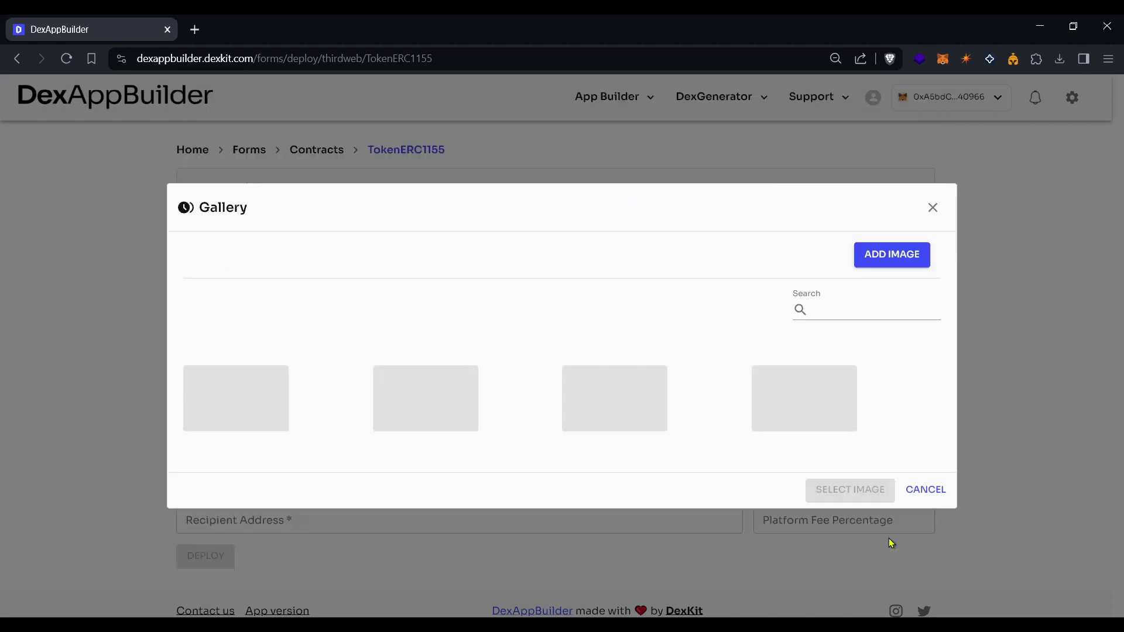
left_click(732, 402)
left_click(845, 522)
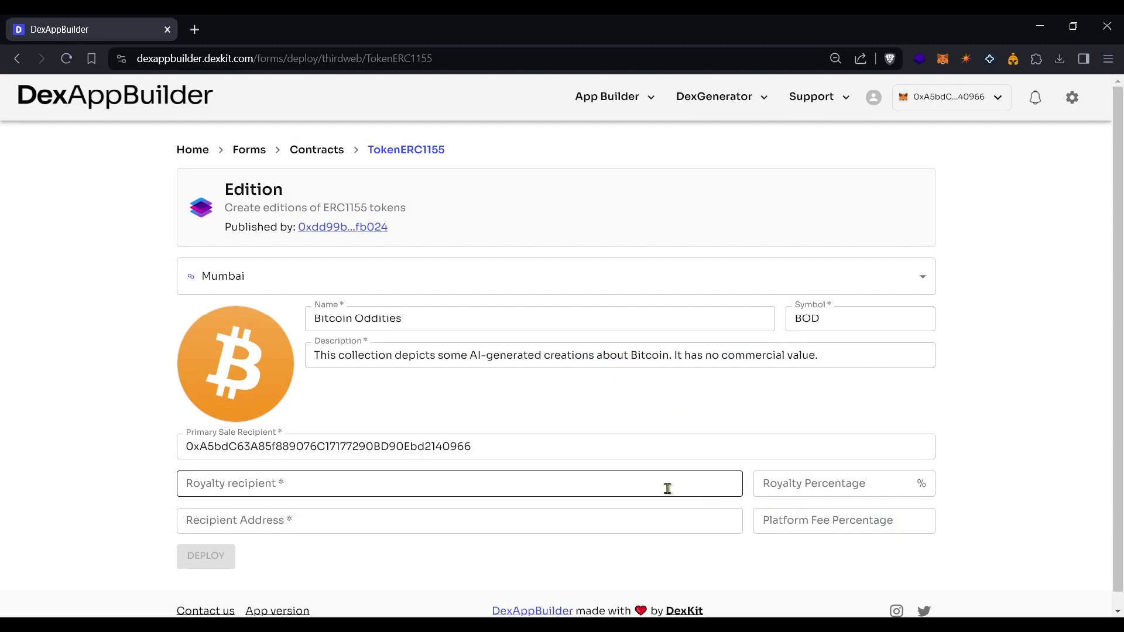
Paste the royalty recipient wallet address and set a 5% royalty.
left_click(251, 485)
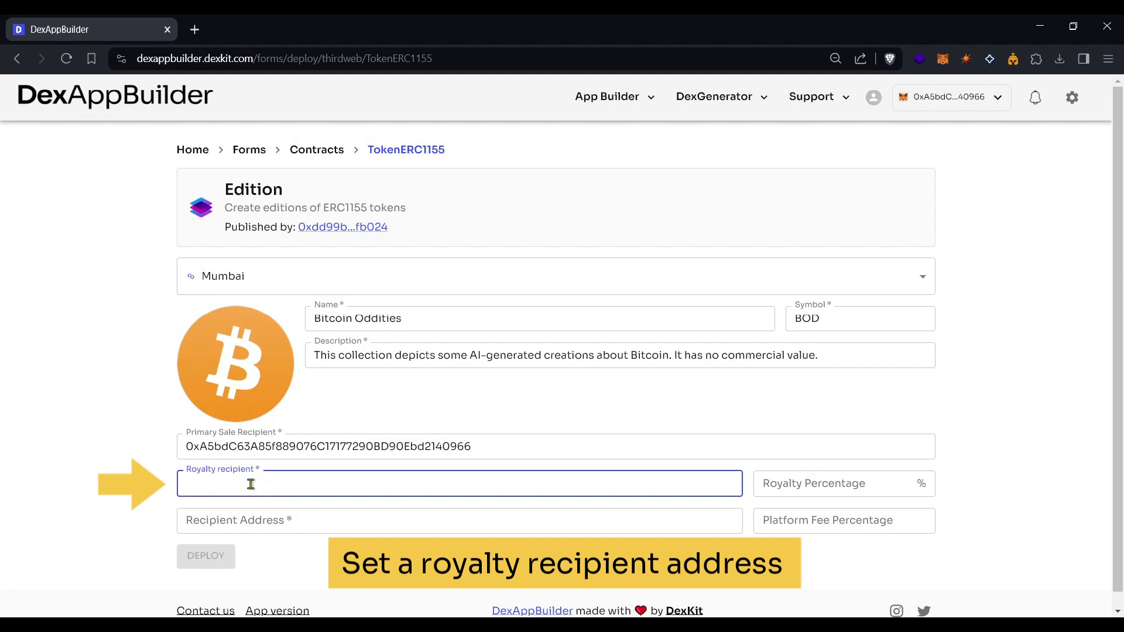
key("alt+Tab")
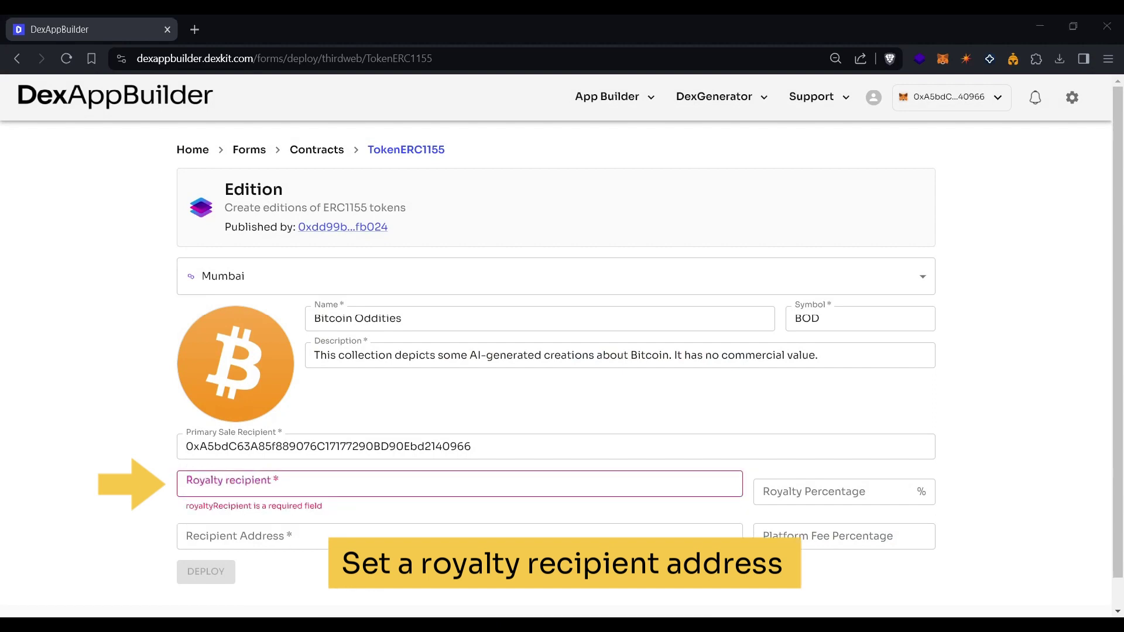
key("alt+Tab")
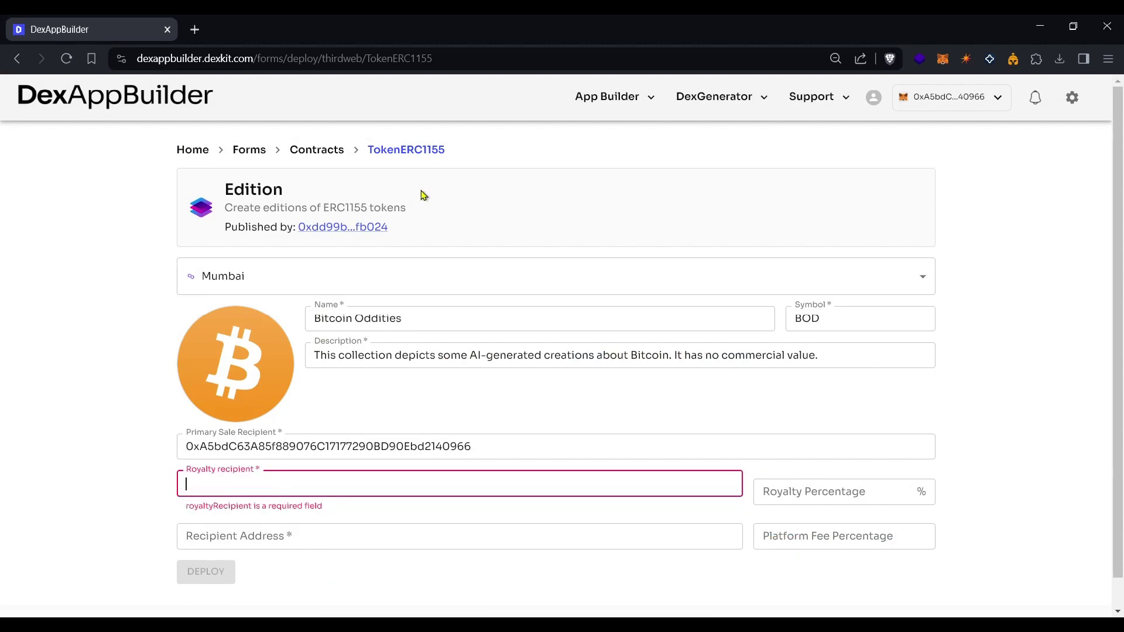
type("0xa4B2815B66ca21B681d2e1C25a9A54ced751A2e3")
left_click(792, 486)
type("5")
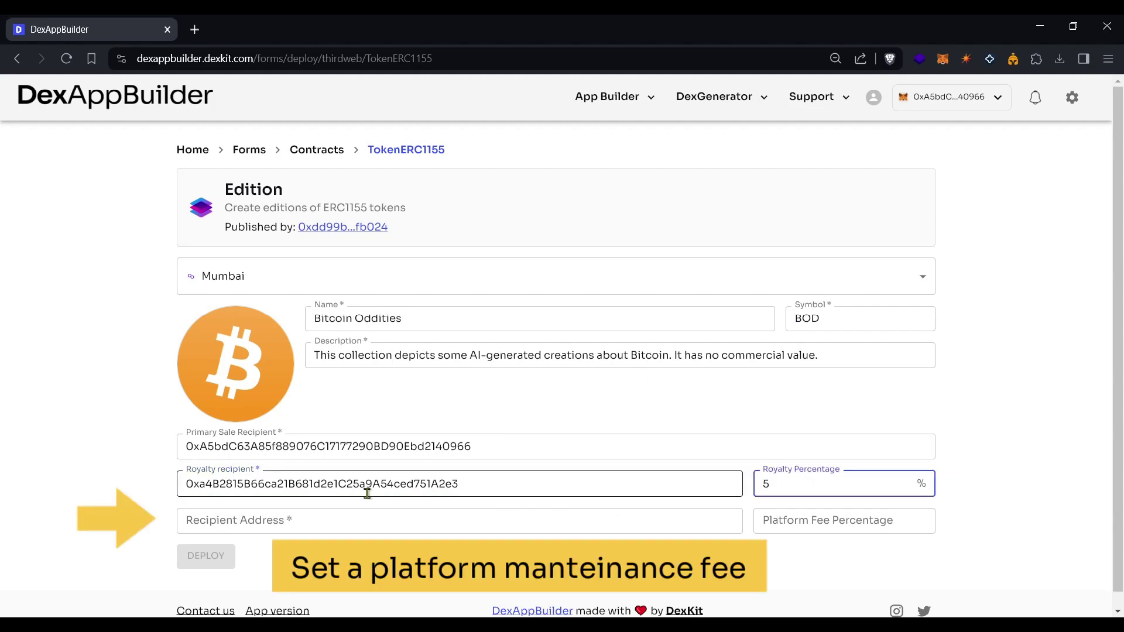
Paste the platform fee recipient address and set a 1% platform fee.
left_click(288, 521)
type("0xAf16774D5579bECbAFb72Df314C17704360BC0fB")
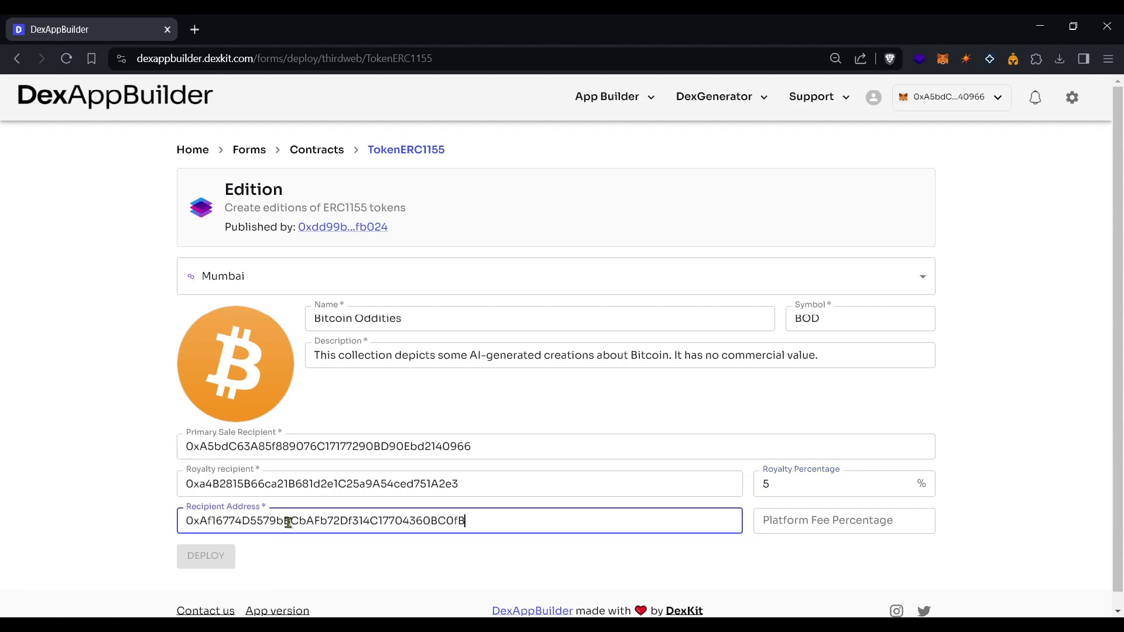
left_click(792, 522)
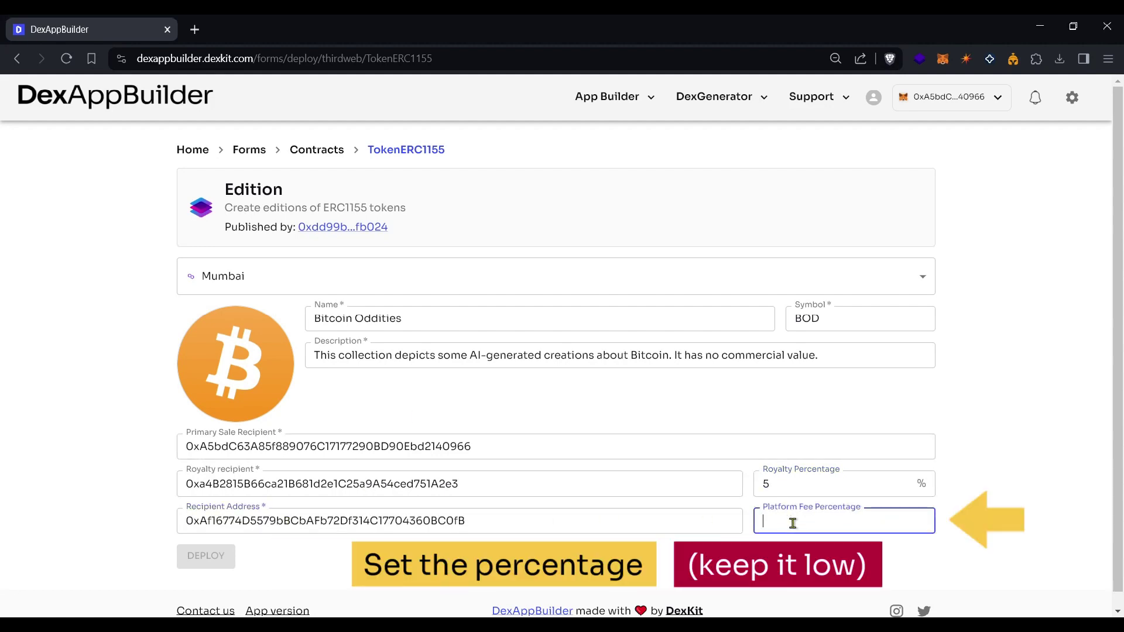
type("1")
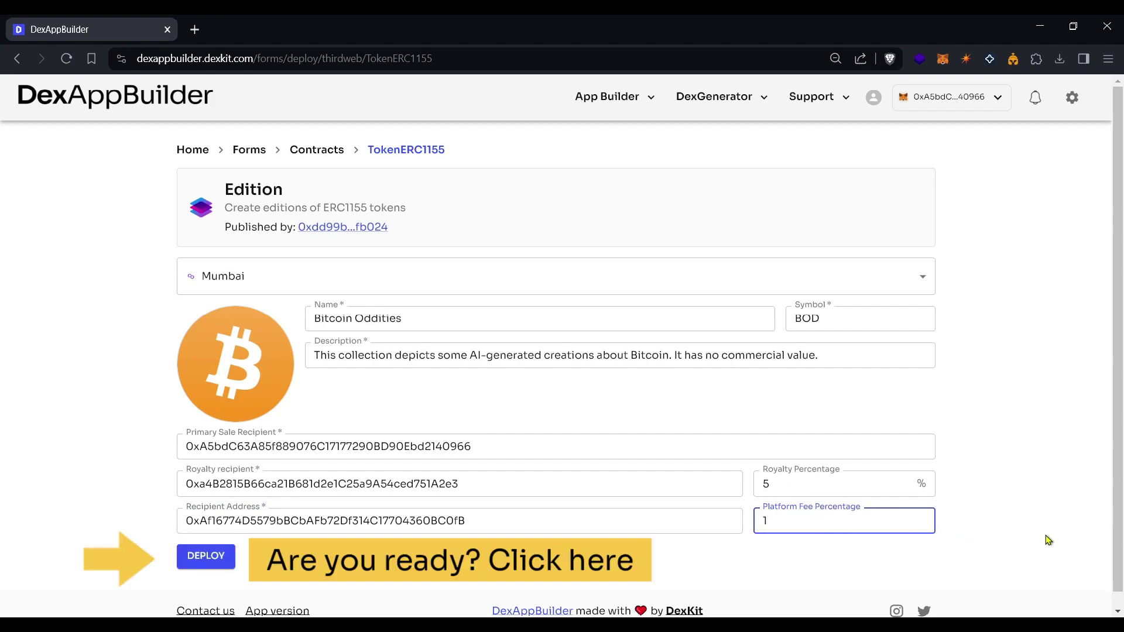
Deploy the Bitcoin Oddities Edition contract on Mumbai, confirm in MetaMask, and open its management page.
left_click(202, 564)
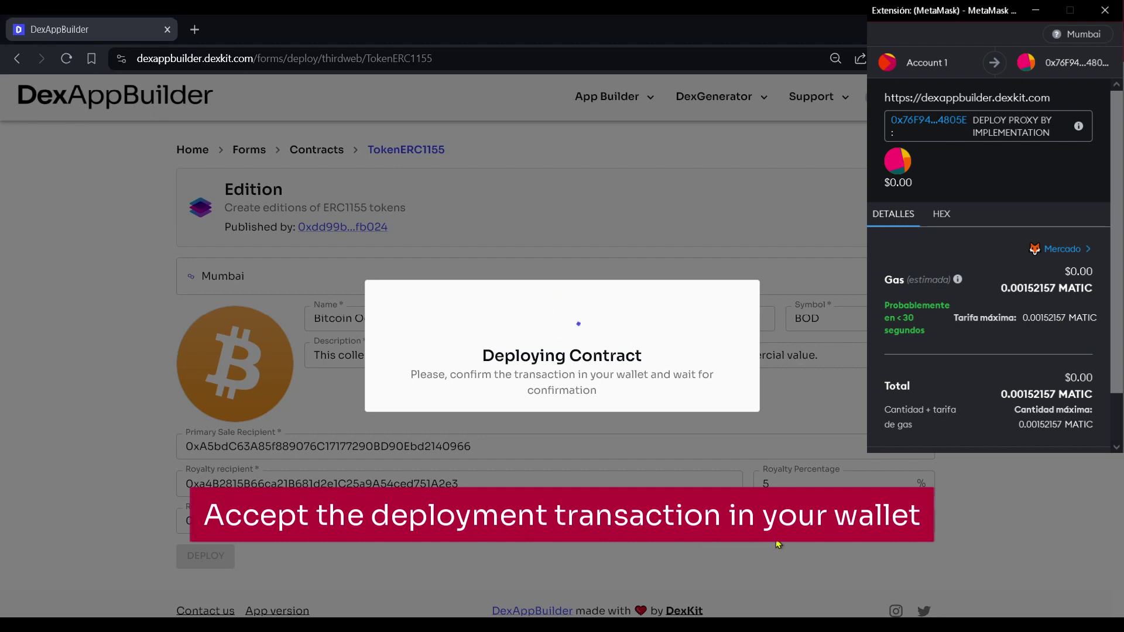
left_click(1036, 489)
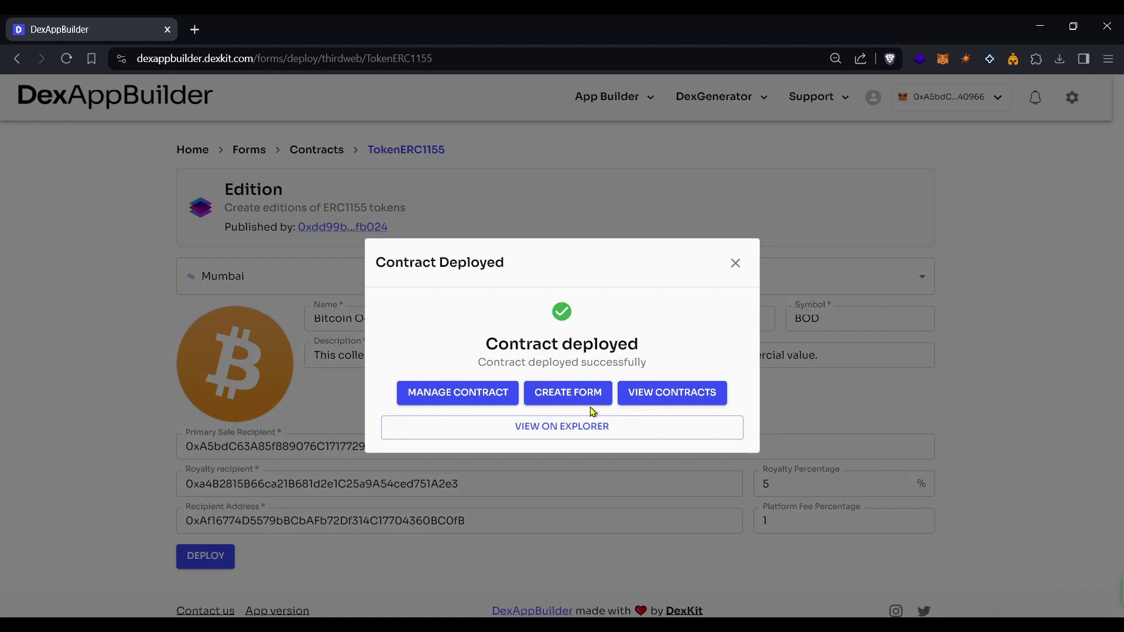
left_click(456, 398)
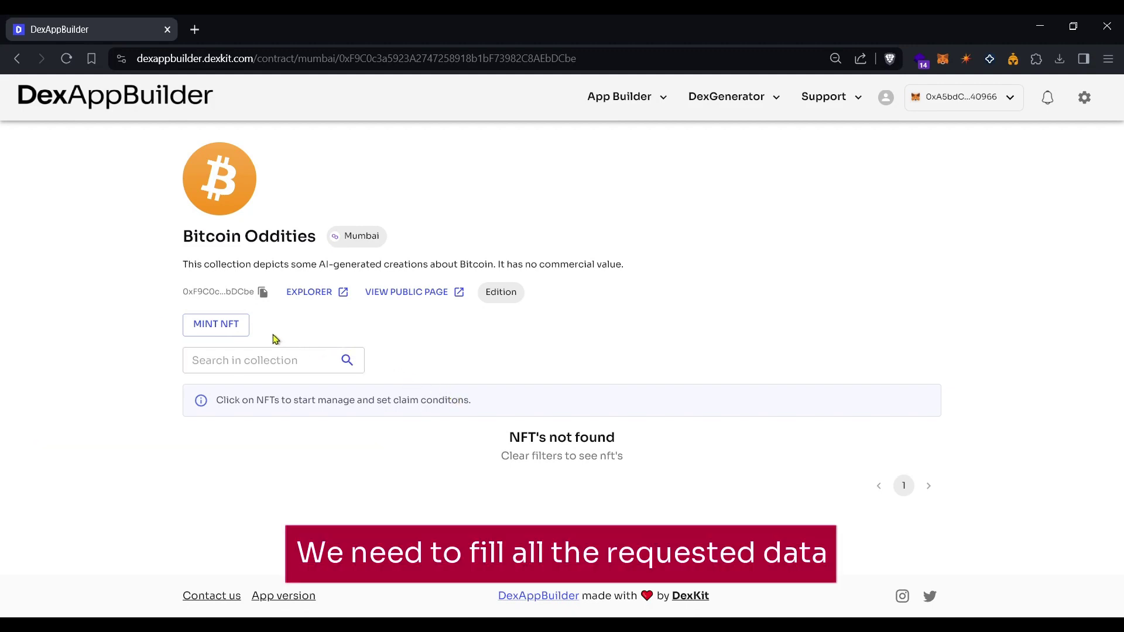
Open the Create NFTs dialog from the Bitcoin Oddities contract page with MINT NFT.
left_click(213, 329)
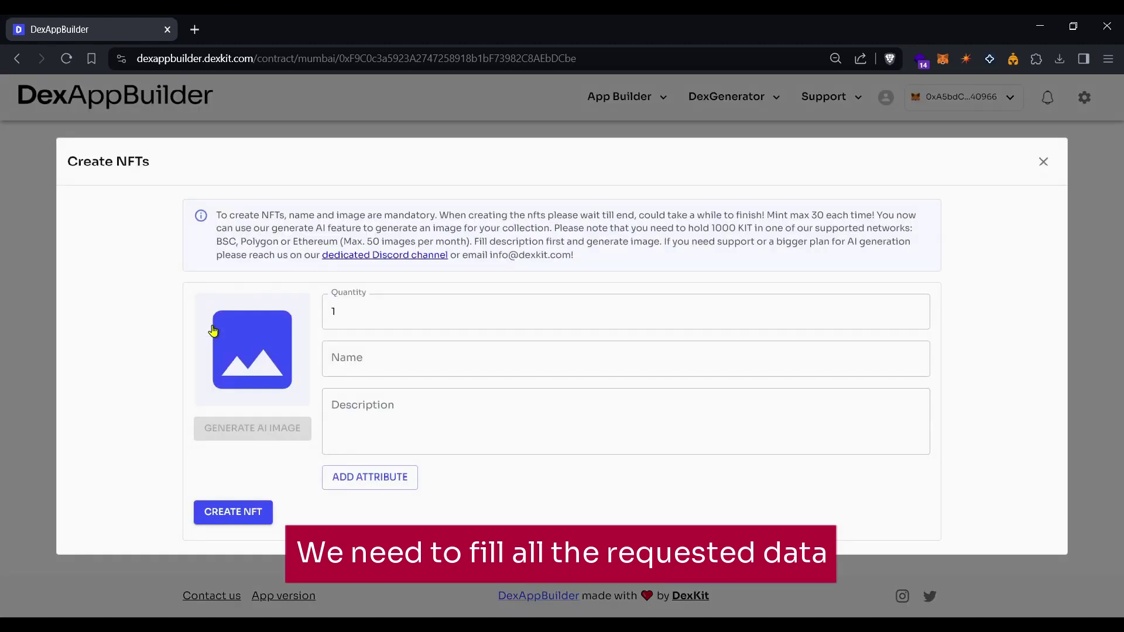
Set quantity to 20 and upload and select the Bitcoin marketplace illustration as the NFT image.
double_click(339, 315)
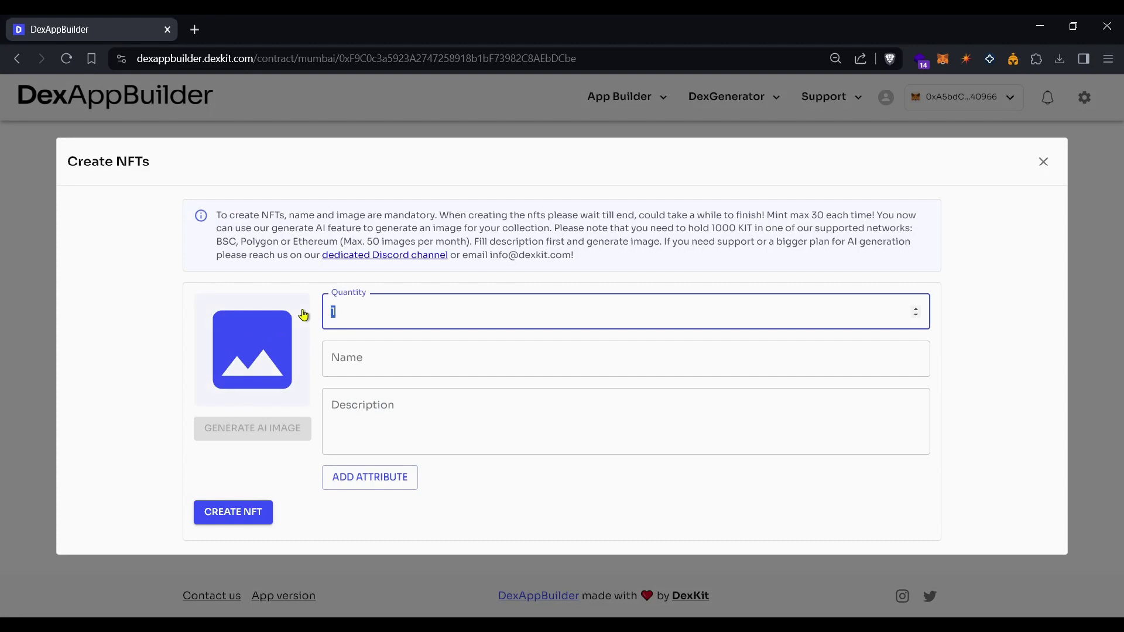
type("2")
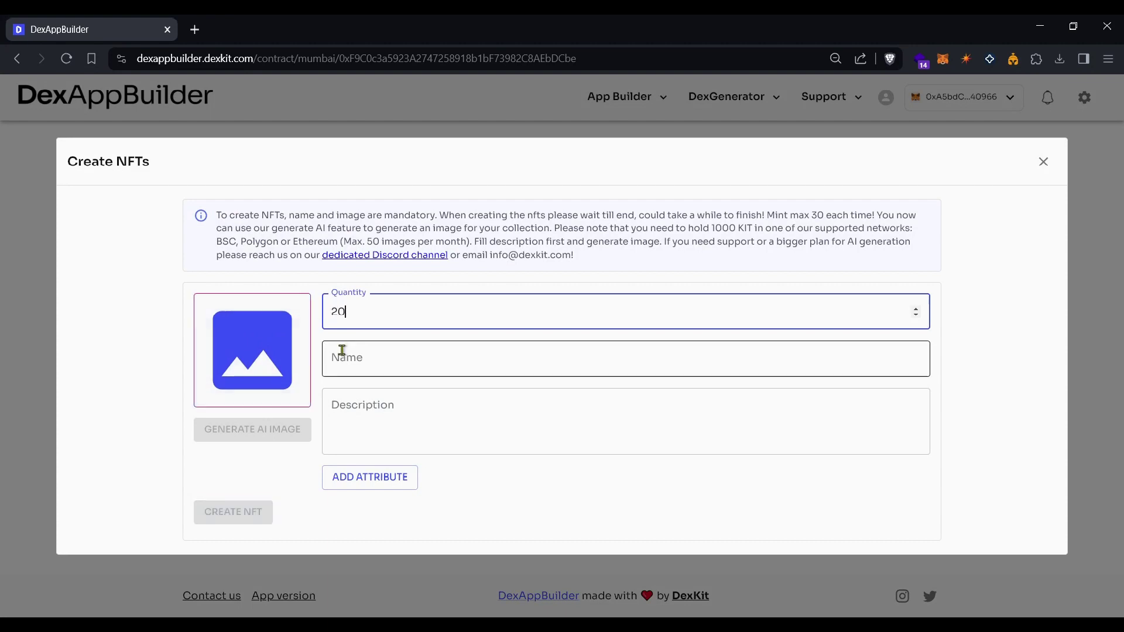
type("0")
left_click(257, 358)
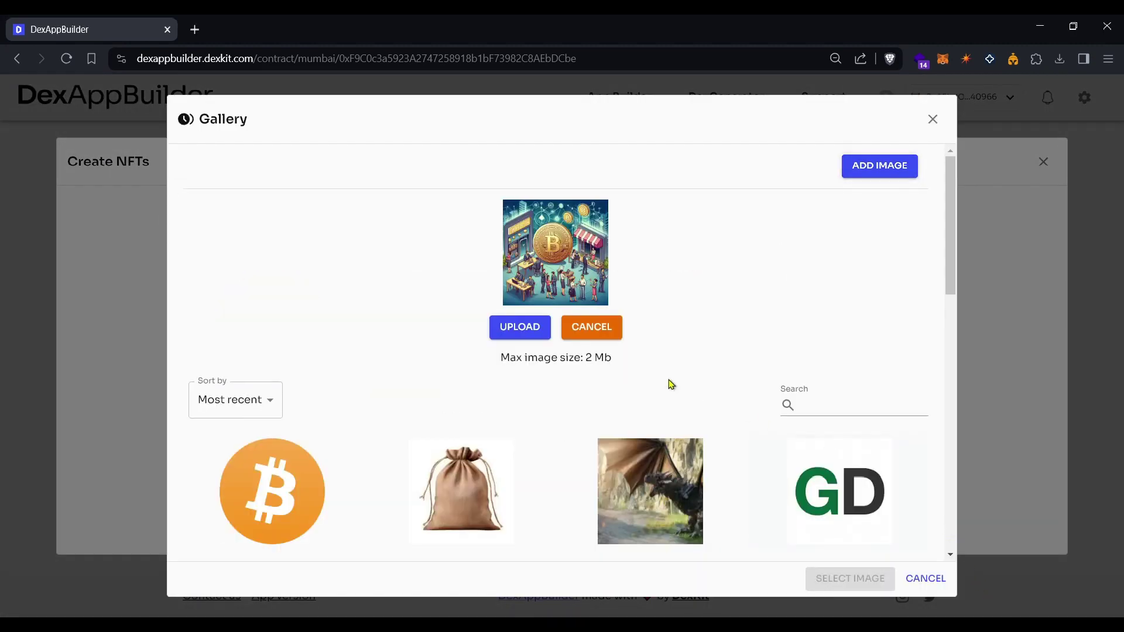
left_click(522, 329)
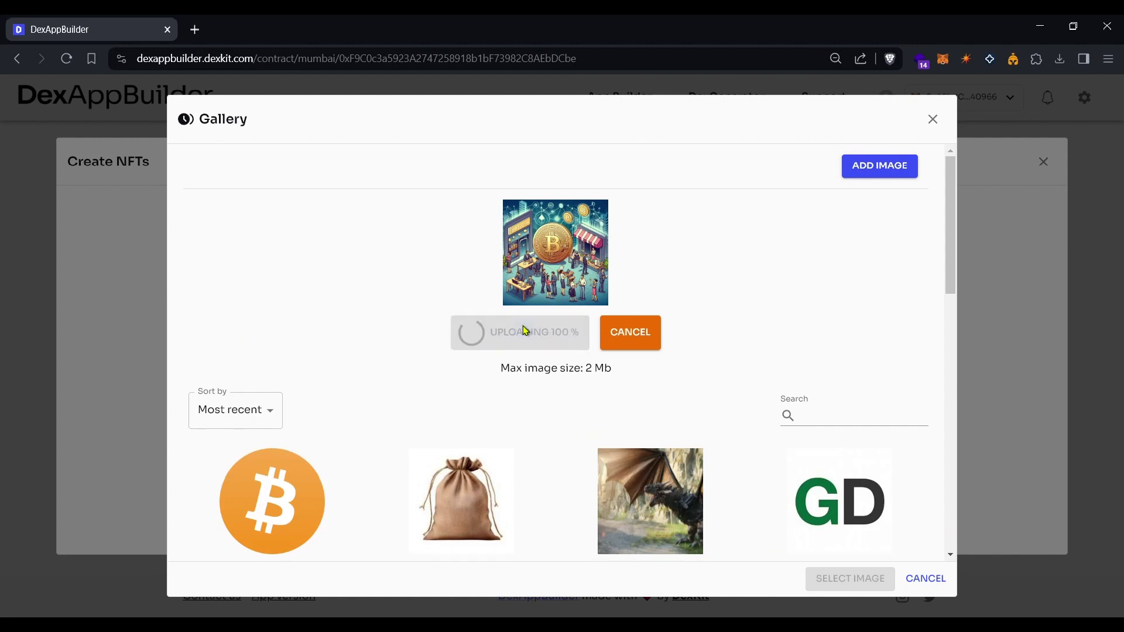
left_click(287, 337)
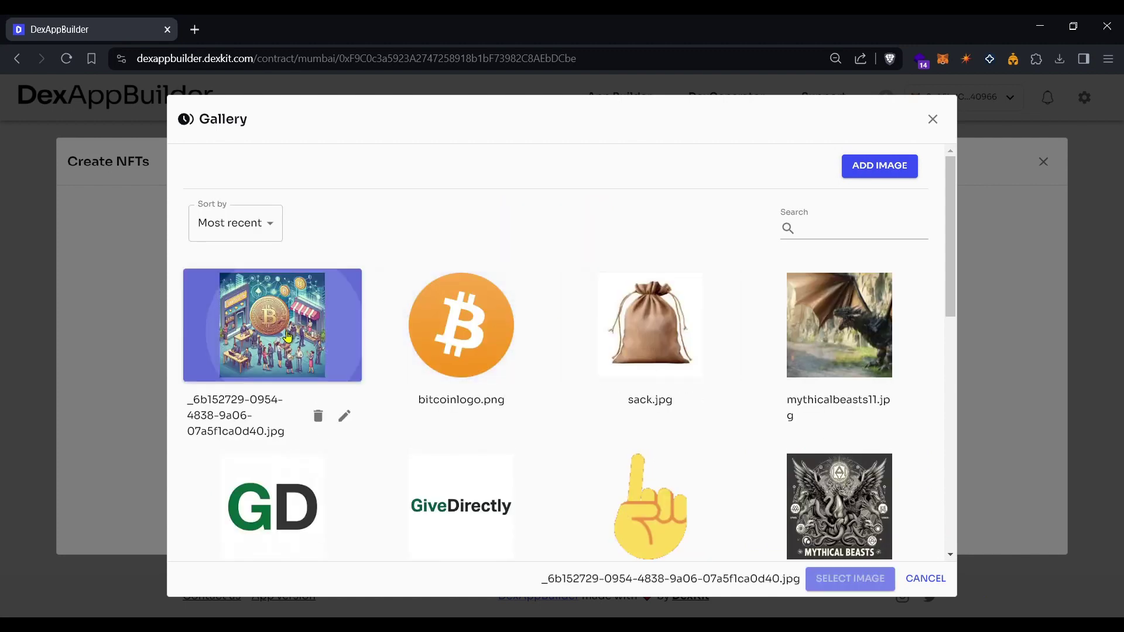
left_click(862, 579)
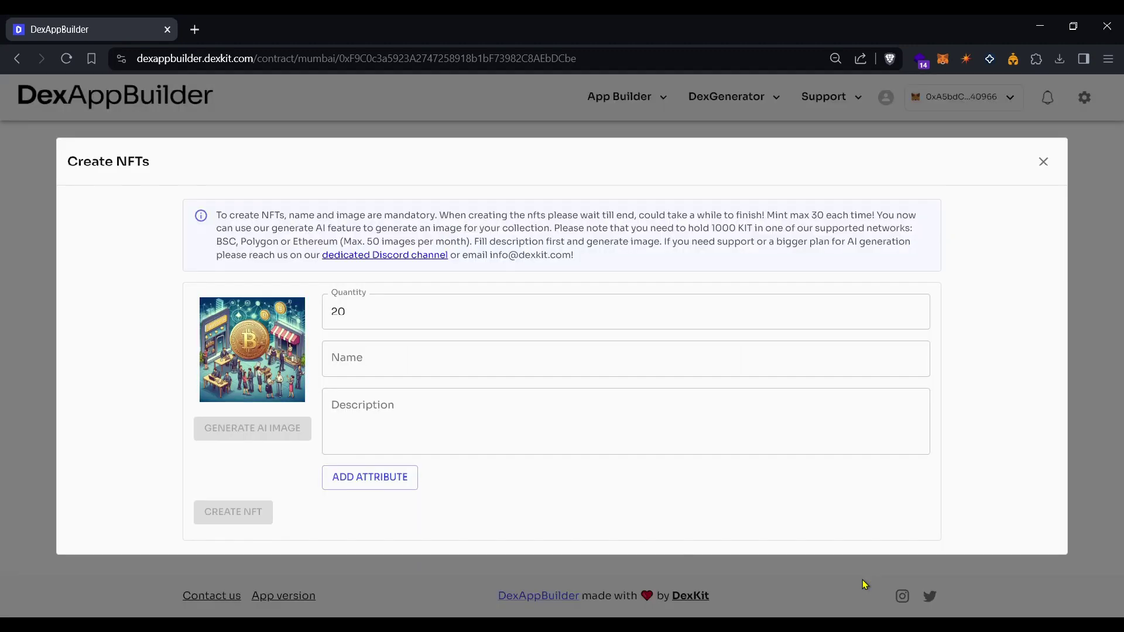
Name the NFT 'Decentralized Commerce' with a description about trading Bitcoin regardless of country or frontiers.
left_click(460, 362)
type("Decentralized Commerce")
left_click(425, 423)
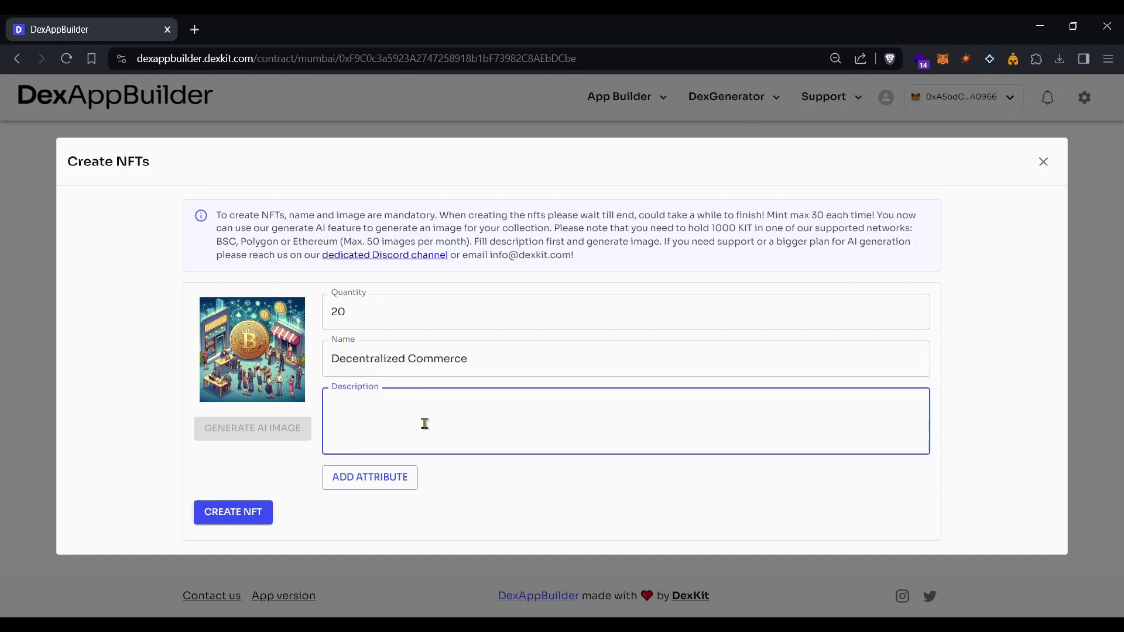
type("Bitcoin lets basicall")
type("trade it")
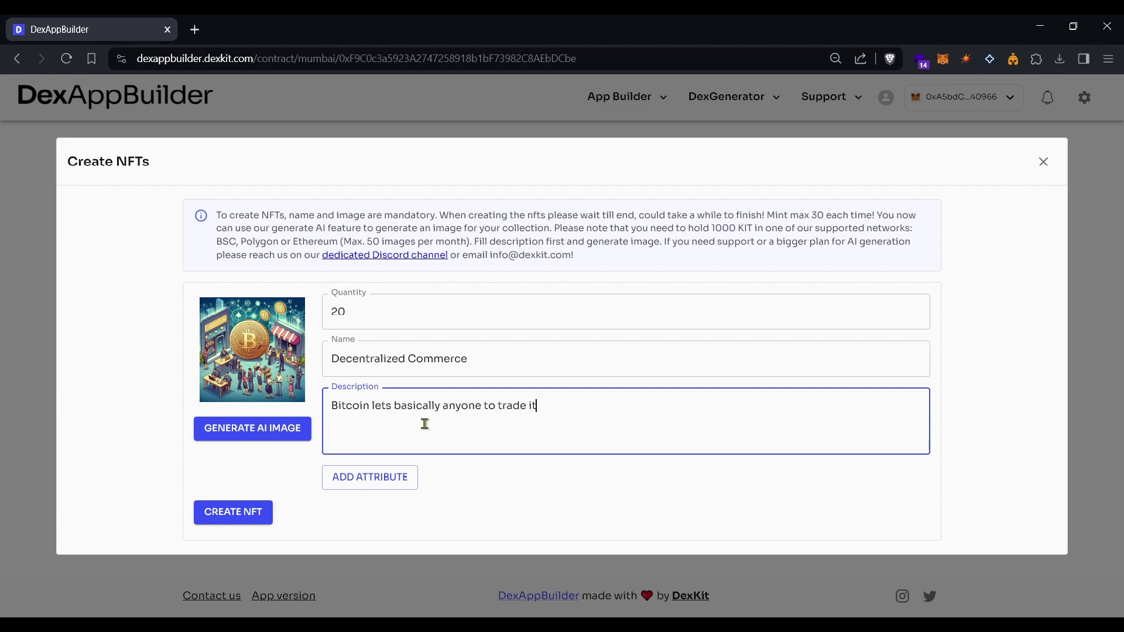
type(", no matter the country or frontiers.")
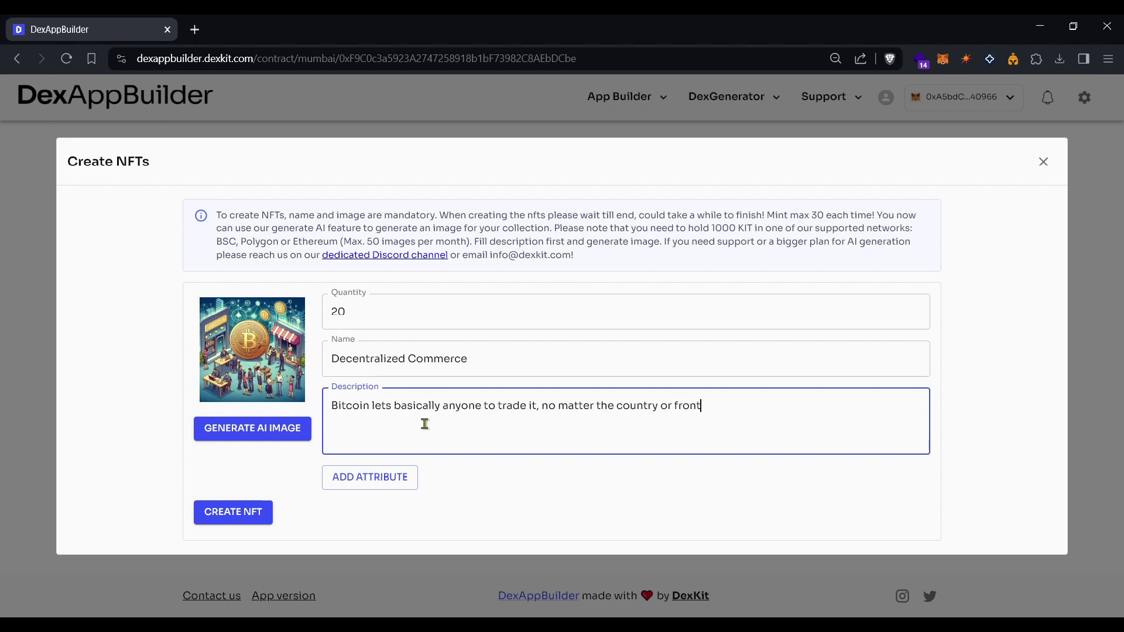
Add an attribute row to the NFT, then delete it unused.
left_click(389, 477)
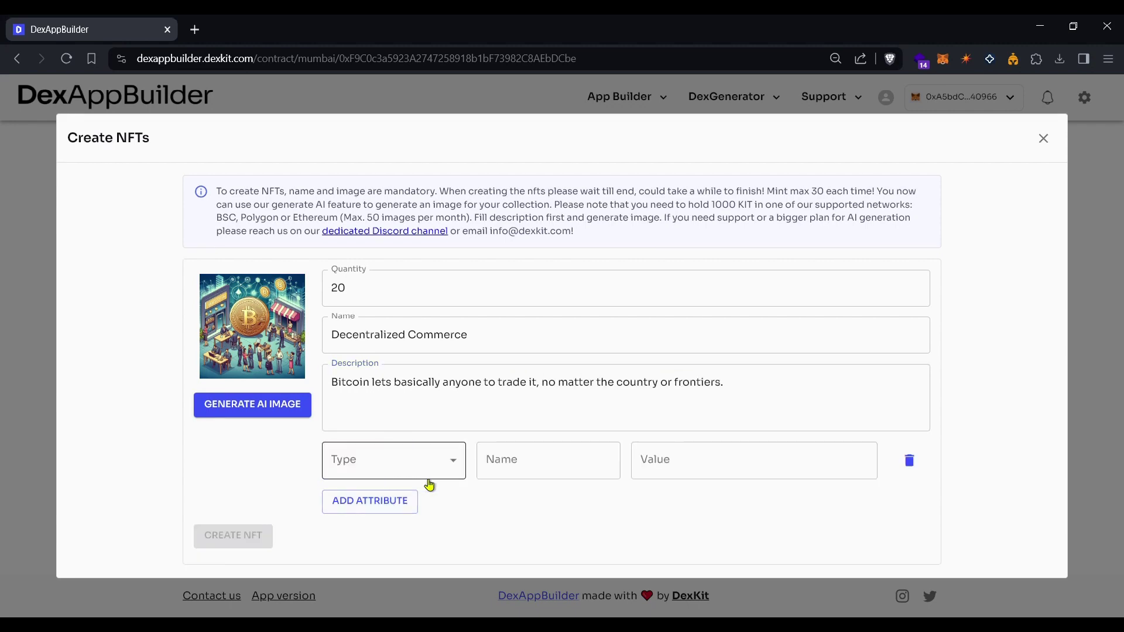
left_click(444, 472)
left_click(910, 463)
left_click(909, 464)
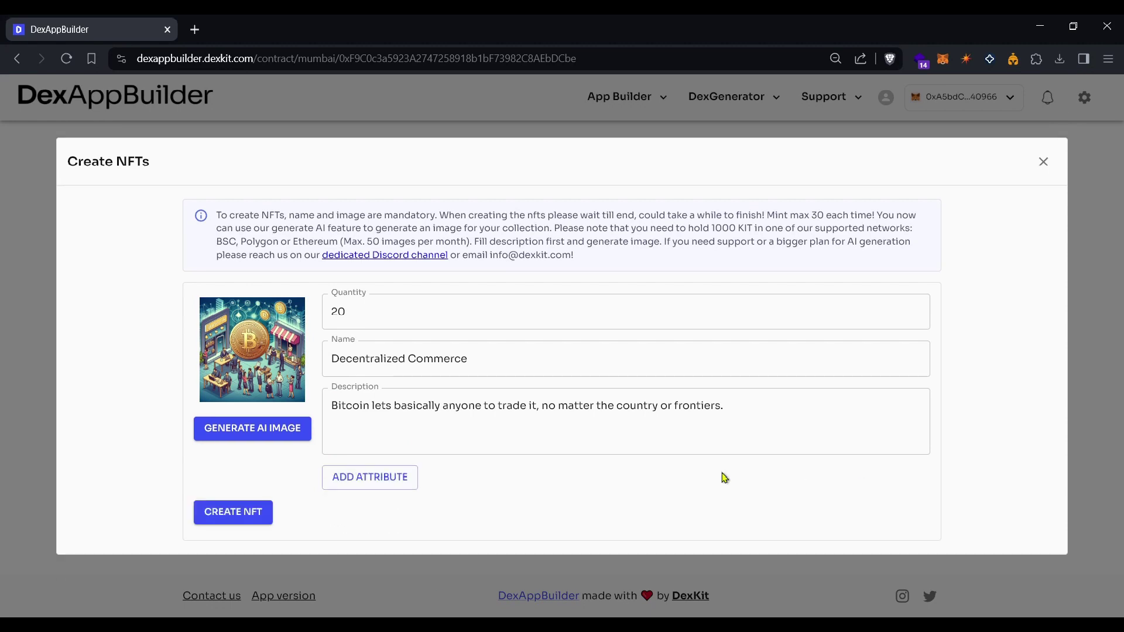
Create the 20 Decentralized Commerce NFTs, approve the minting in MetaMask, and close the dialogs.
left_click(239, 517)
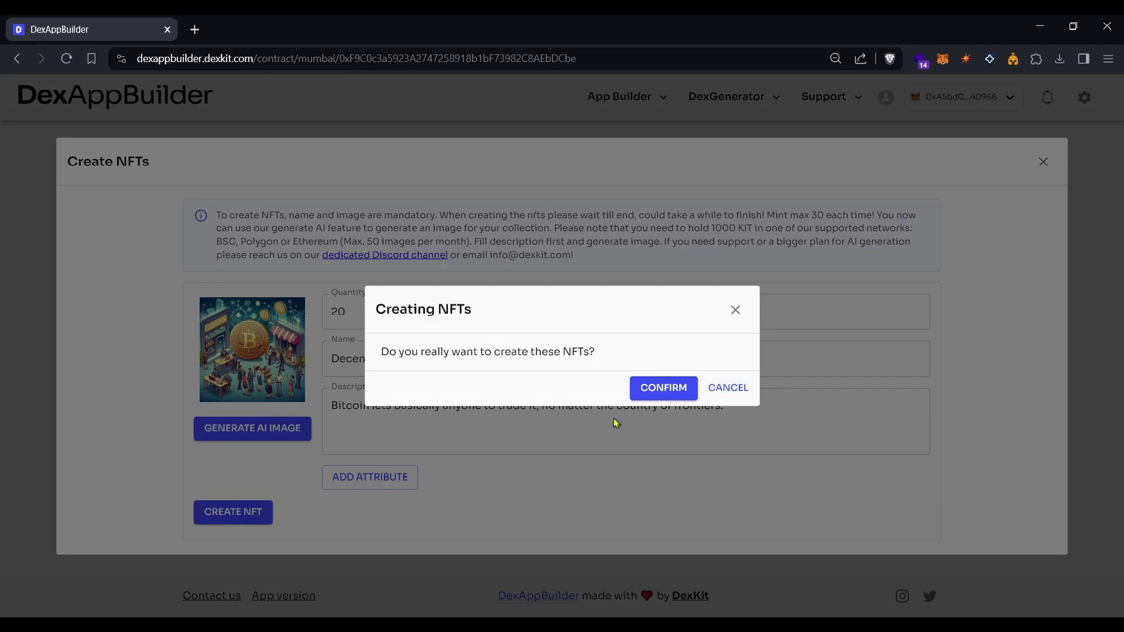
left_click(670, 389)
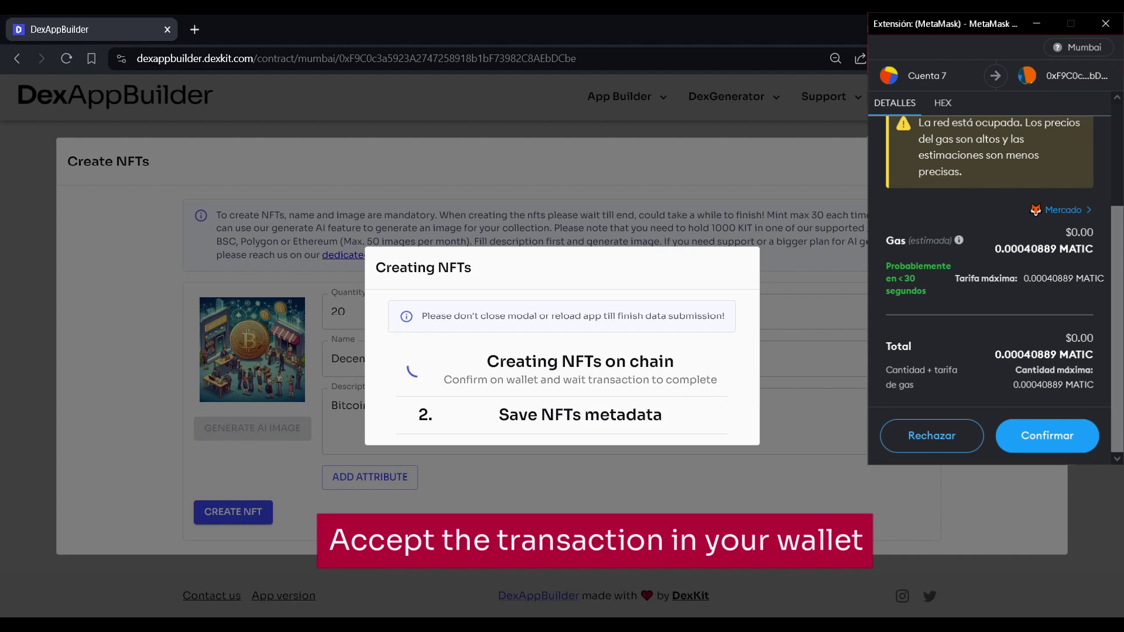
left_click(1062, 438)
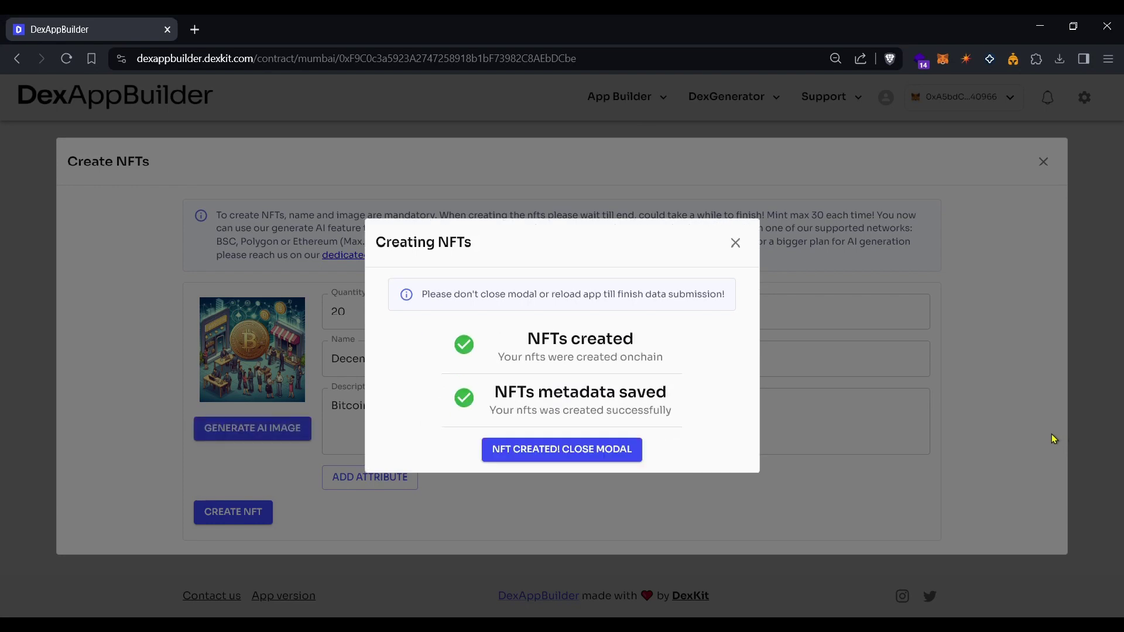
left_click(562, 452)
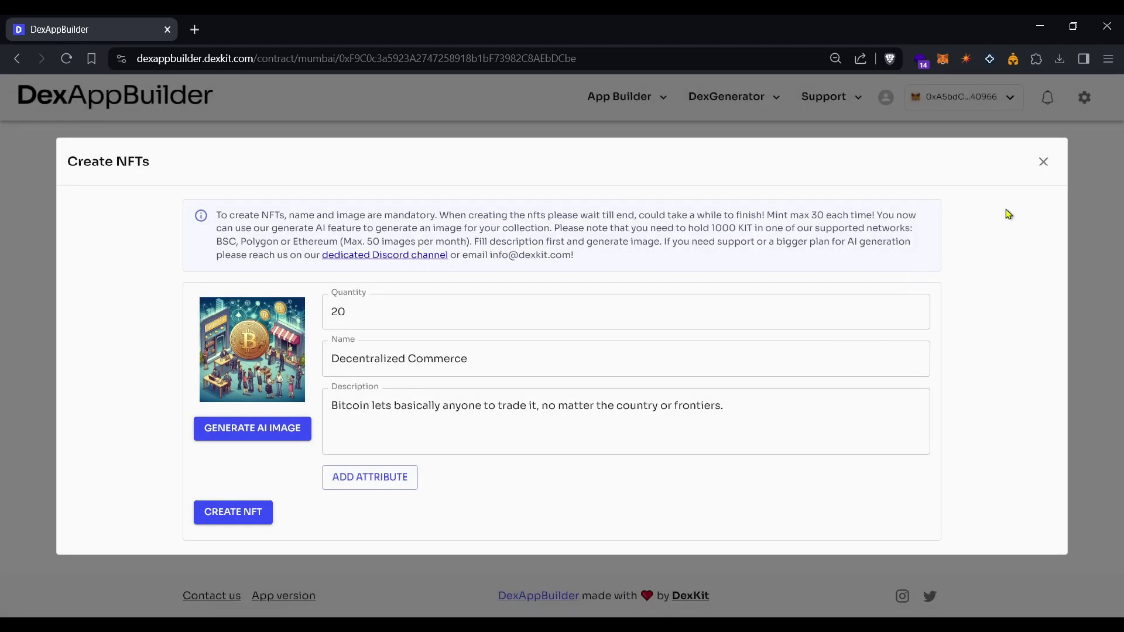
left_click(1044, 170)
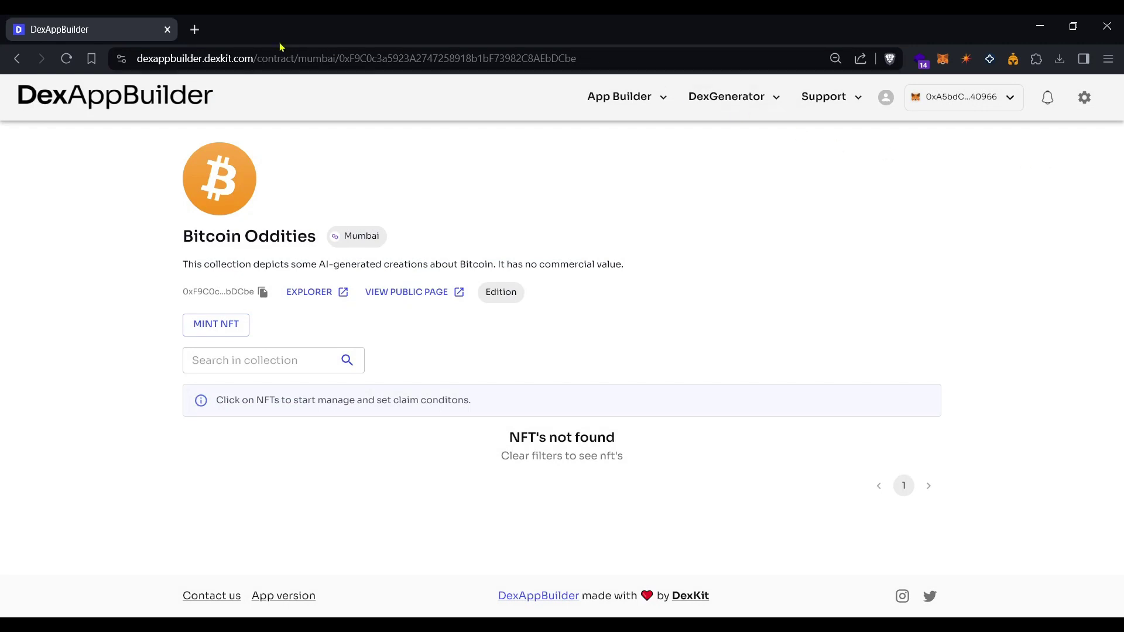
Reload the collection and open the Decentralized Commerce NFT's public page in a new tab.
left_click(67, 59)
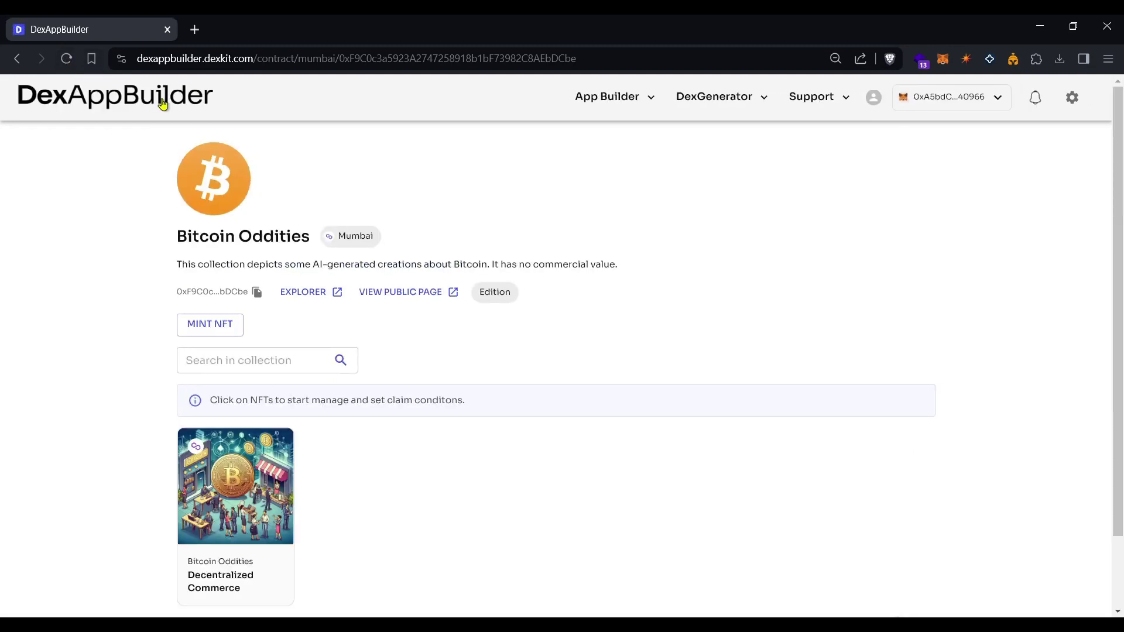
scroll(315, 222, "down", 2)
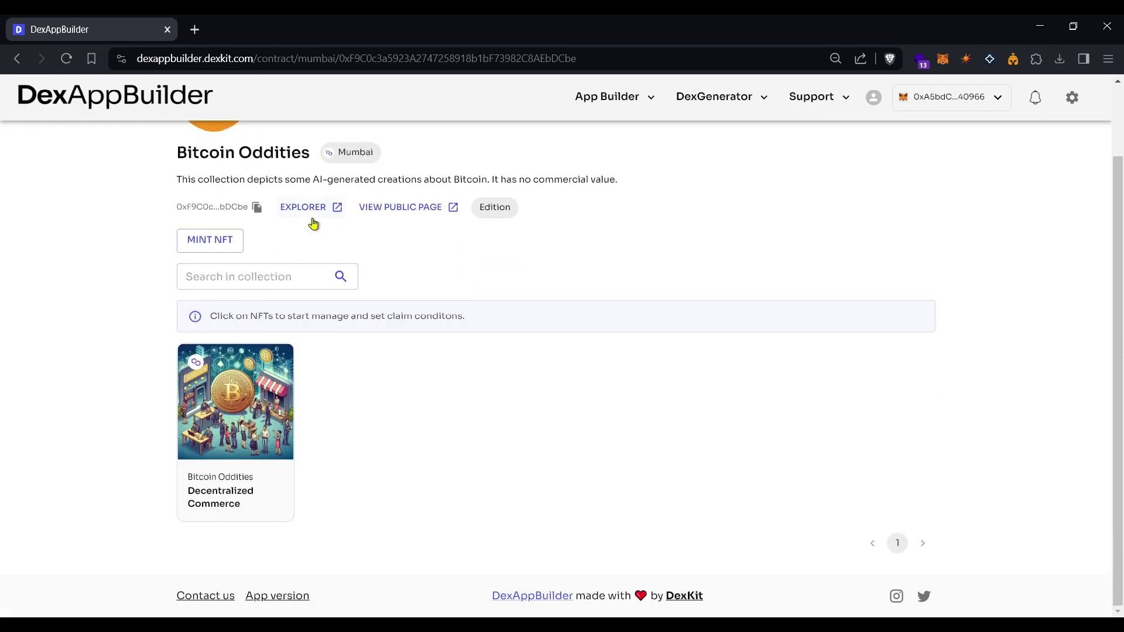
left_click(242, 399)
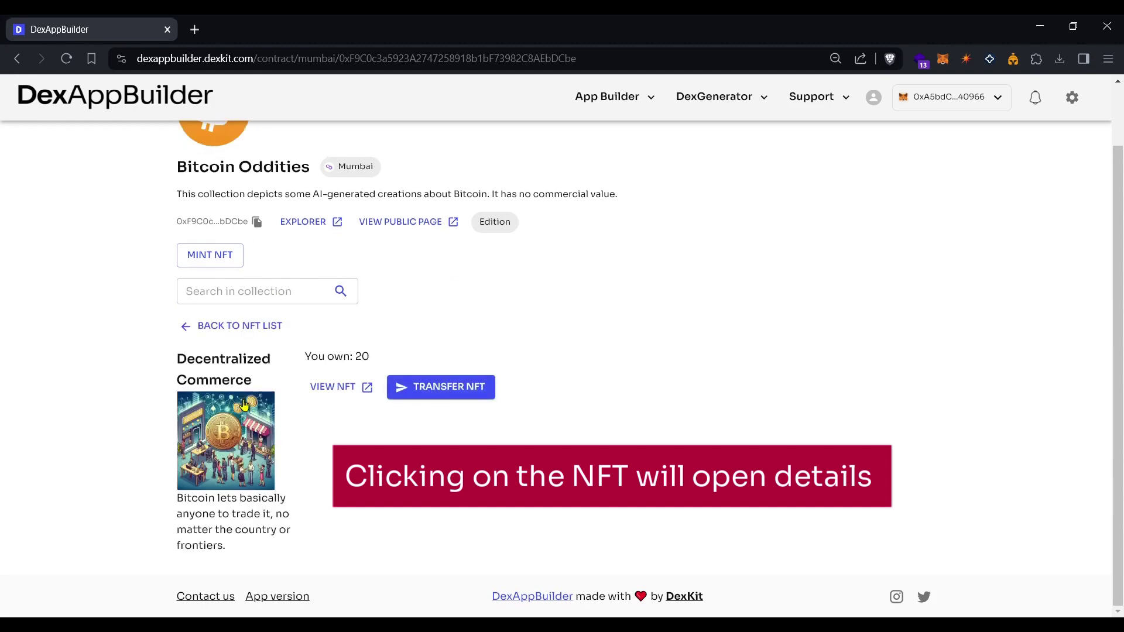
left_click(351, 392)
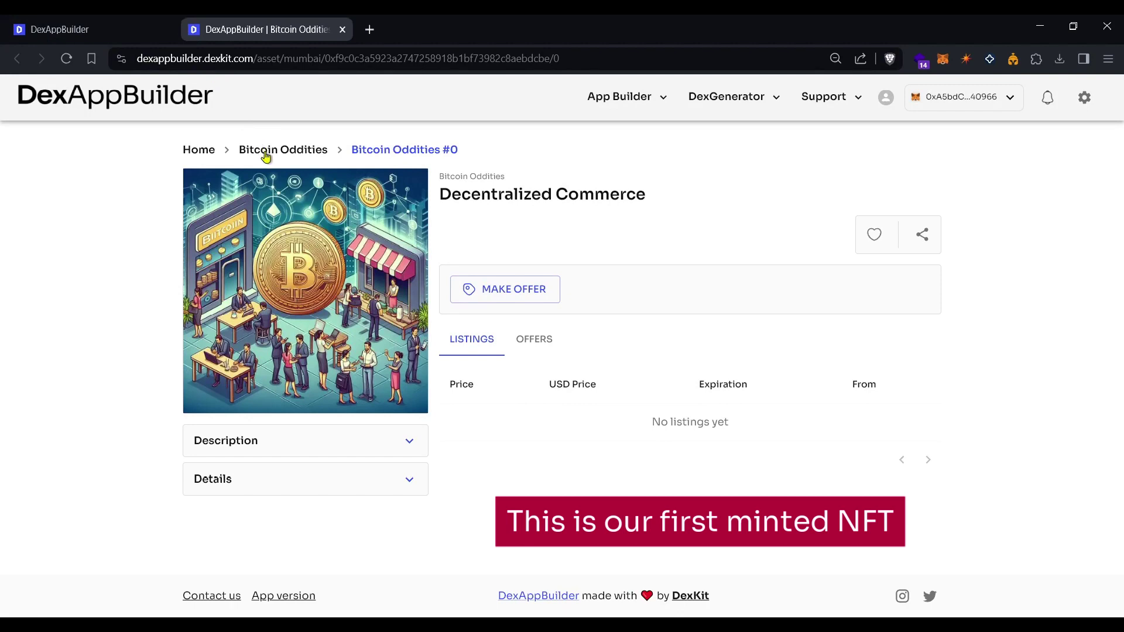
Inspect the NFT's description, contract details and full-screen image, then return to the contract page.
left_click(404, 445)
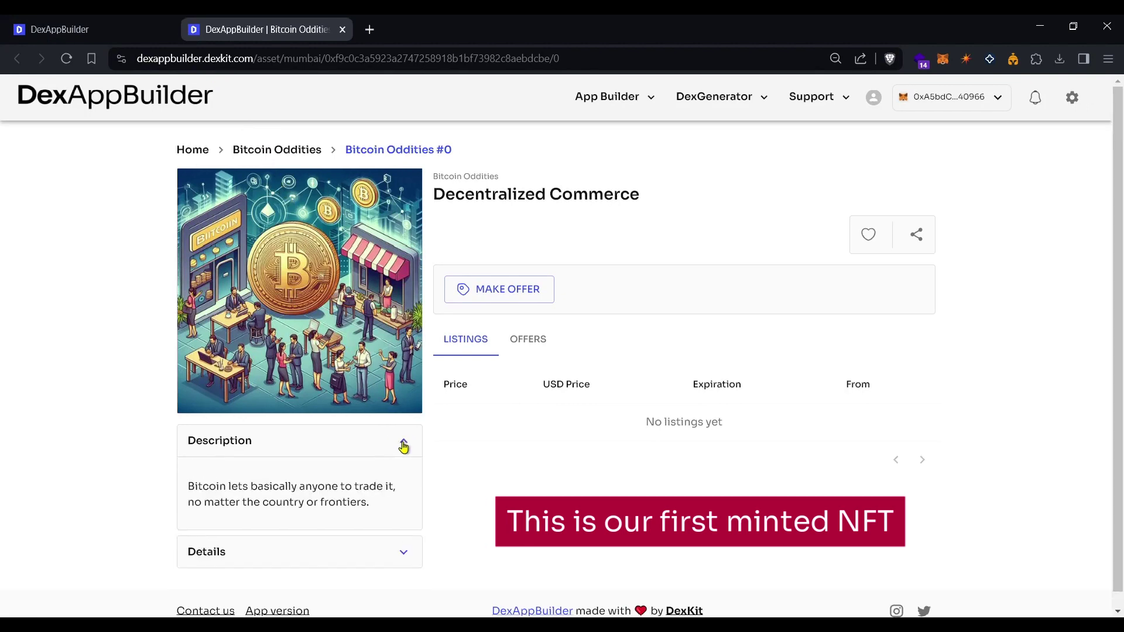
left_click(403, 444)
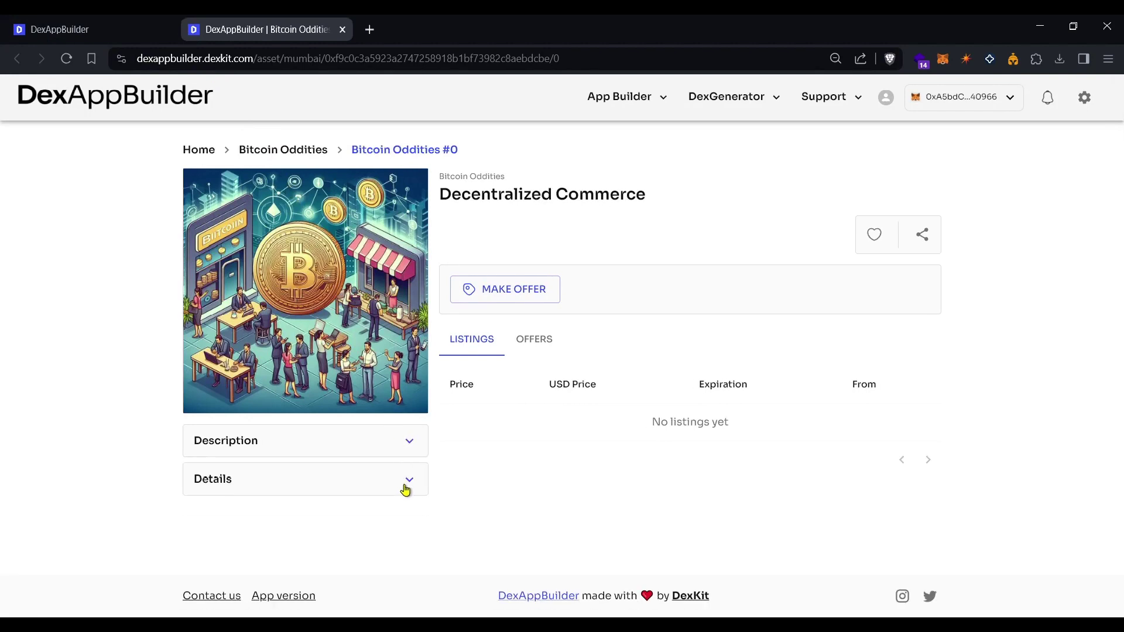
left_click(405, 487)
left_click(406, 486)
left_click(299, 299)
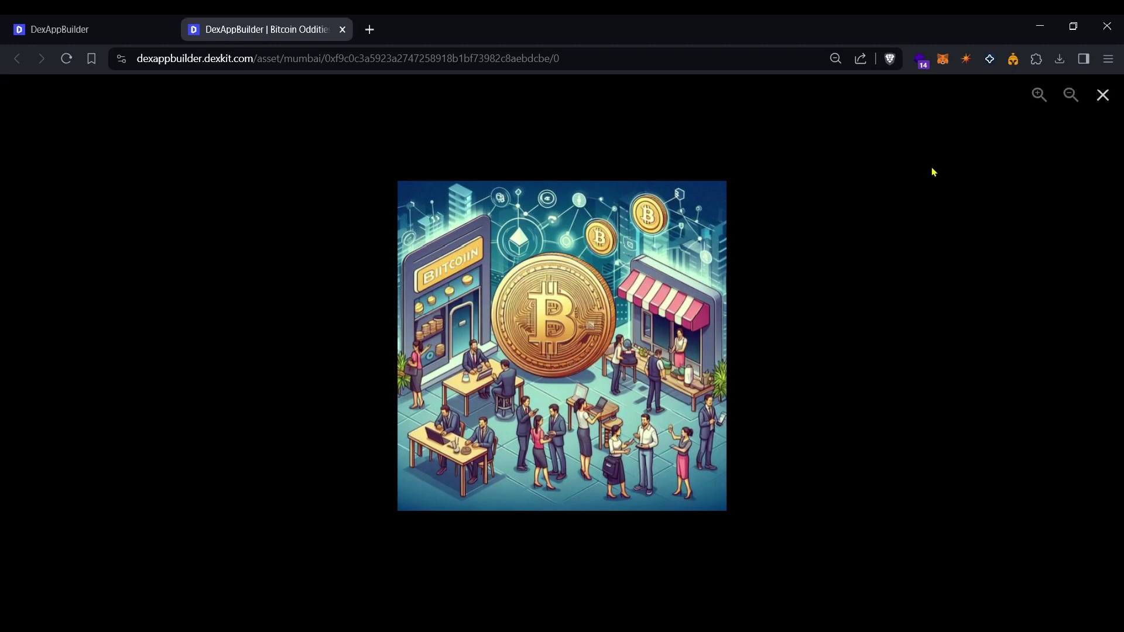
left_click(1103, 96)
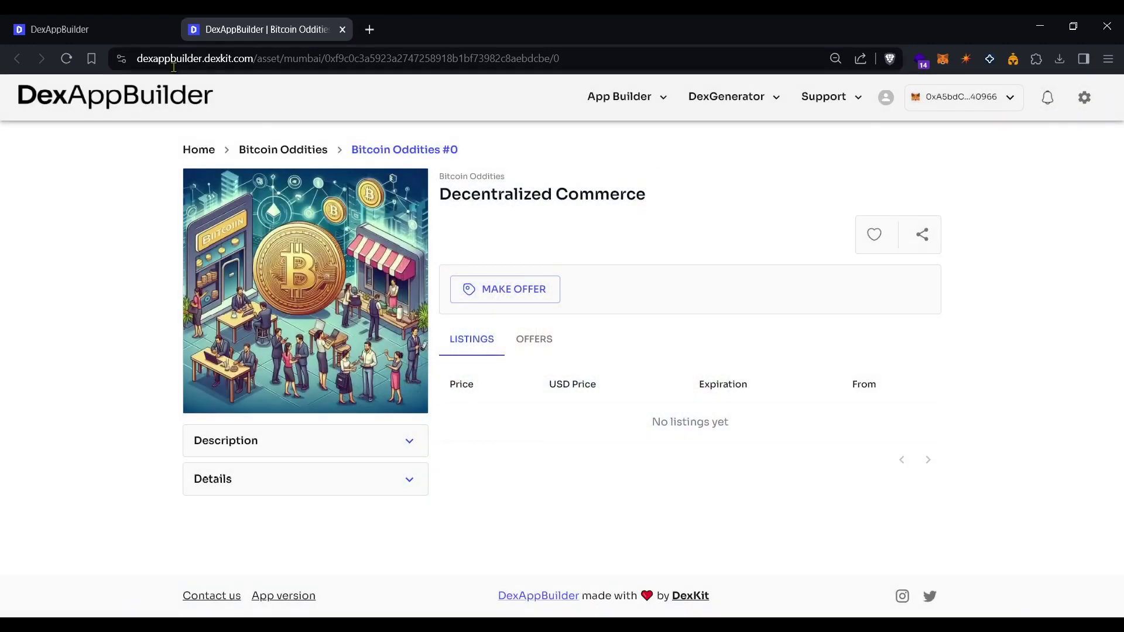
left_click(131, 37)
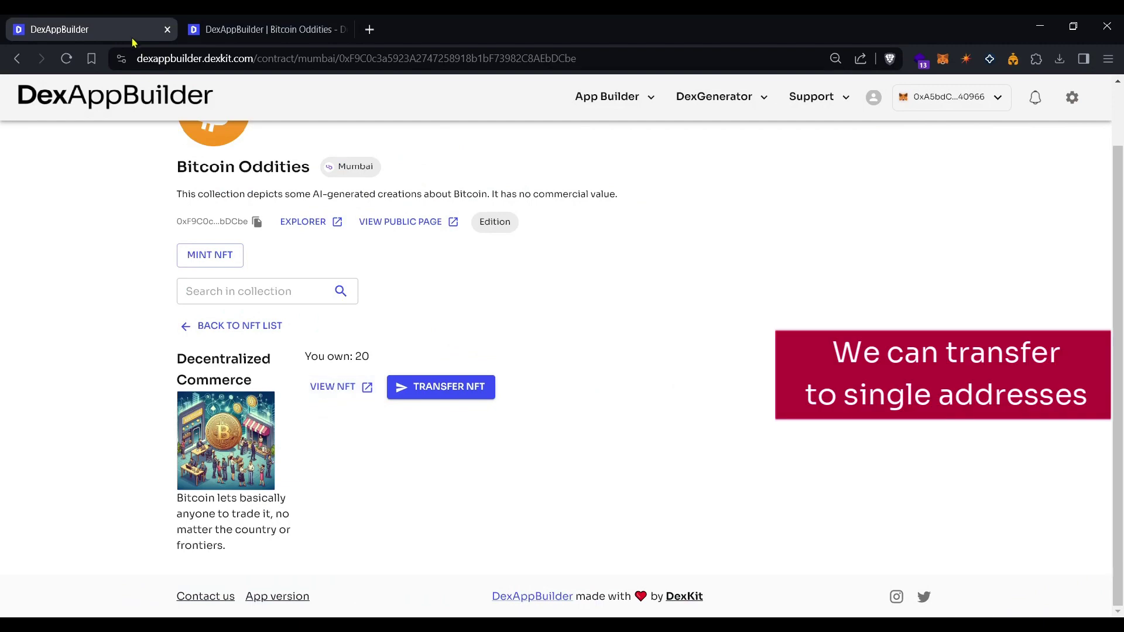
left_click(442, 398)
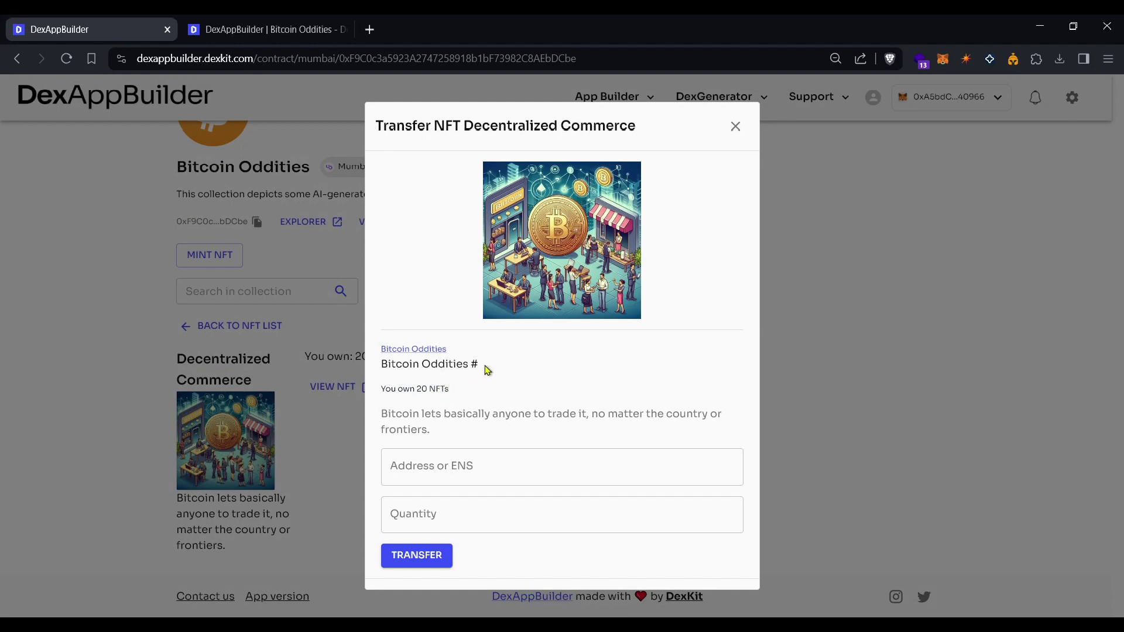
left_click(735, 126)
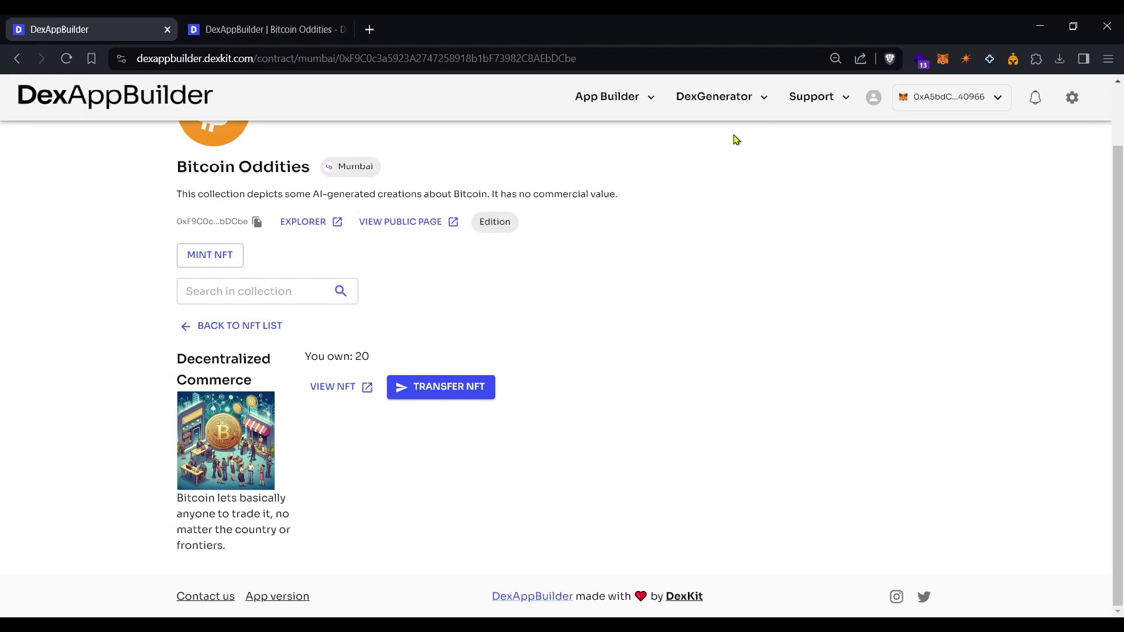
left_click(188, 329)
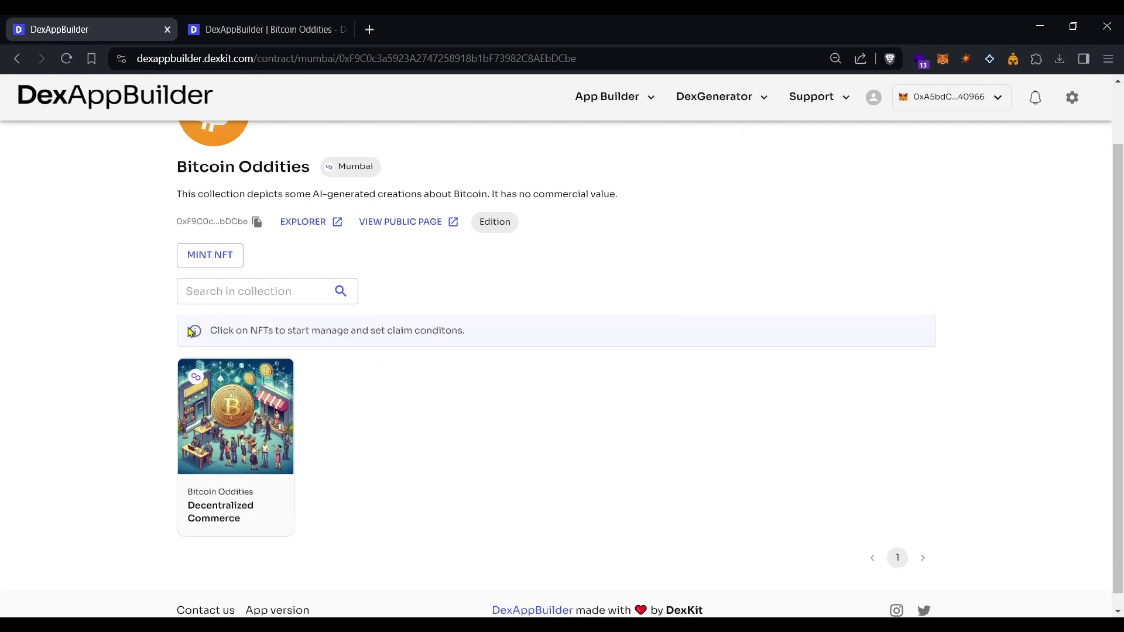
Mint 20 copies of the Volatility NFT with a gallery image and its sea-of-volatility description.
left_click(211, 265)
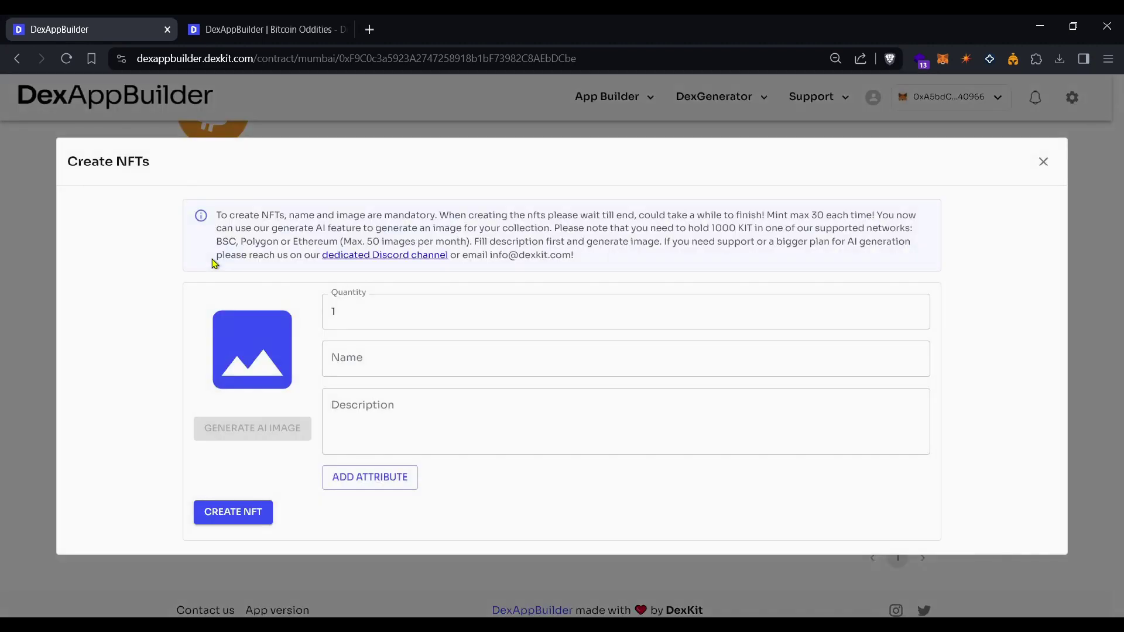
left_click(358, 300)
key("BackSpace")
type("20")
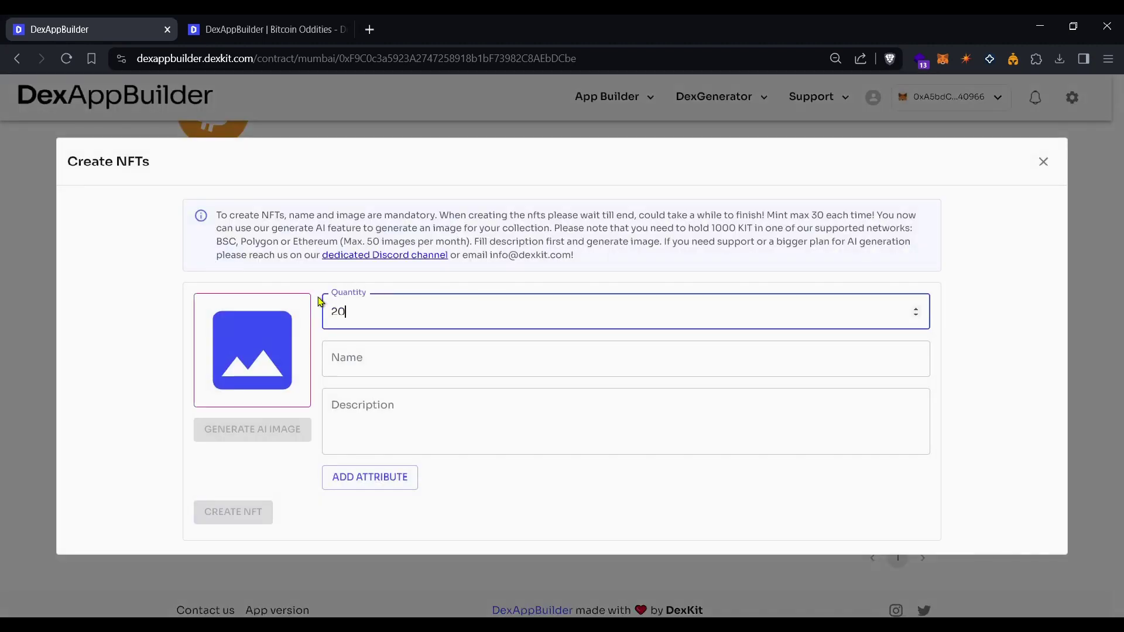
left_click(304, 318)
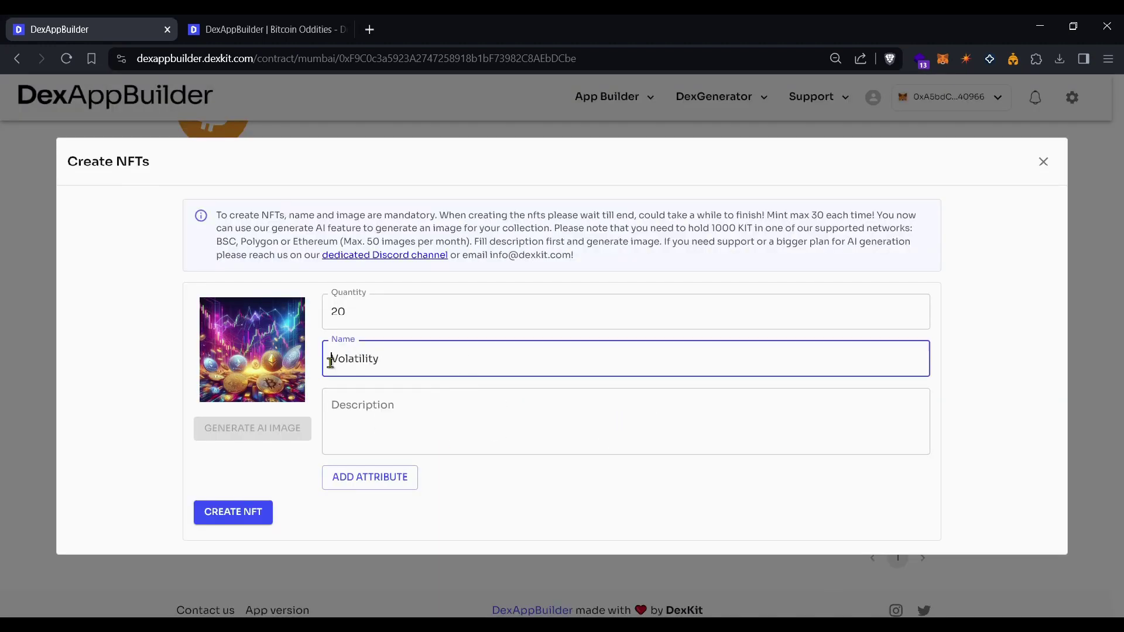
left_click(348, 404)
type("This picture depicts some of the top crypto currencies in a sea of volatility, a well-known characteristic of nascent assets.")
left_click(232, 512)
left_click(663, 387)
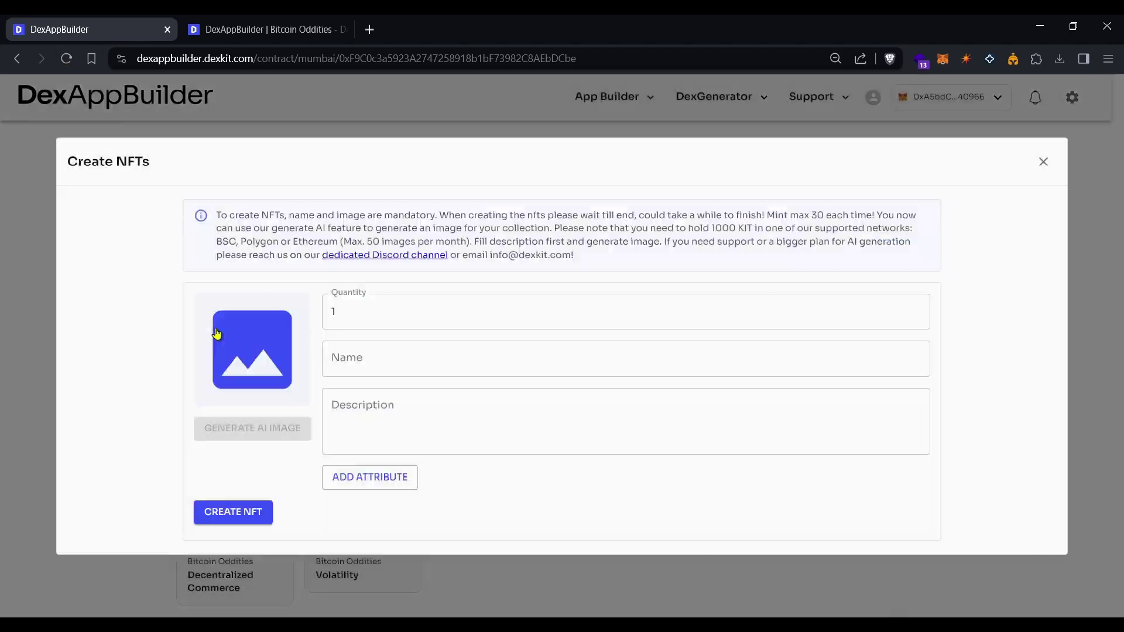
Mint 'Bitcoin: A global asset', described as the default world cryptocurrency.
left_click(218, 333)
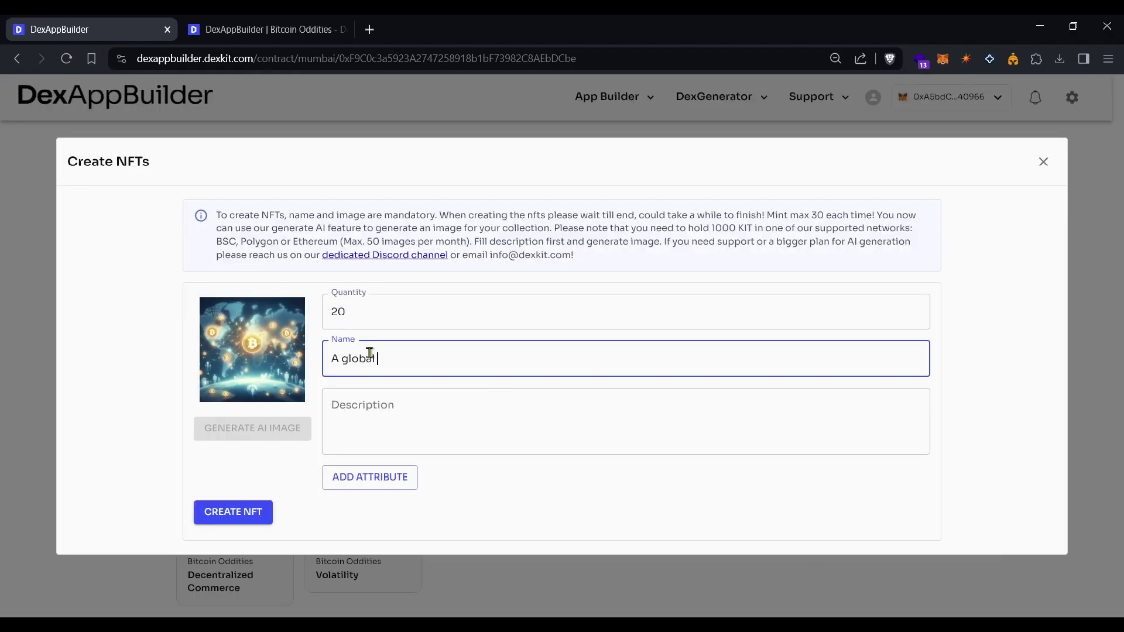
type("asset")
left_click(427, 406)
type("Bitcoin reigns as the default world cryptocurrency.")
left_click(232, 513)
left_click(660, 387)
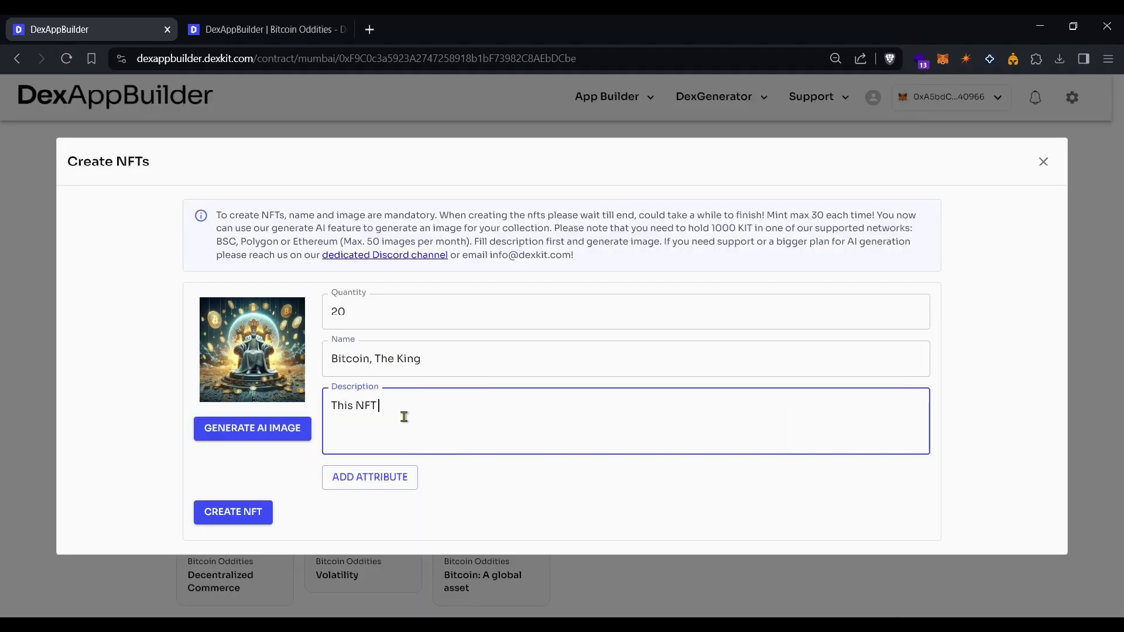
Mint the Bitcoin, The King and Crypto Security NFTs, then close the form and reload the collection.
type("represents the whole essence of the Bitcoin: the biggest and most important asset.")
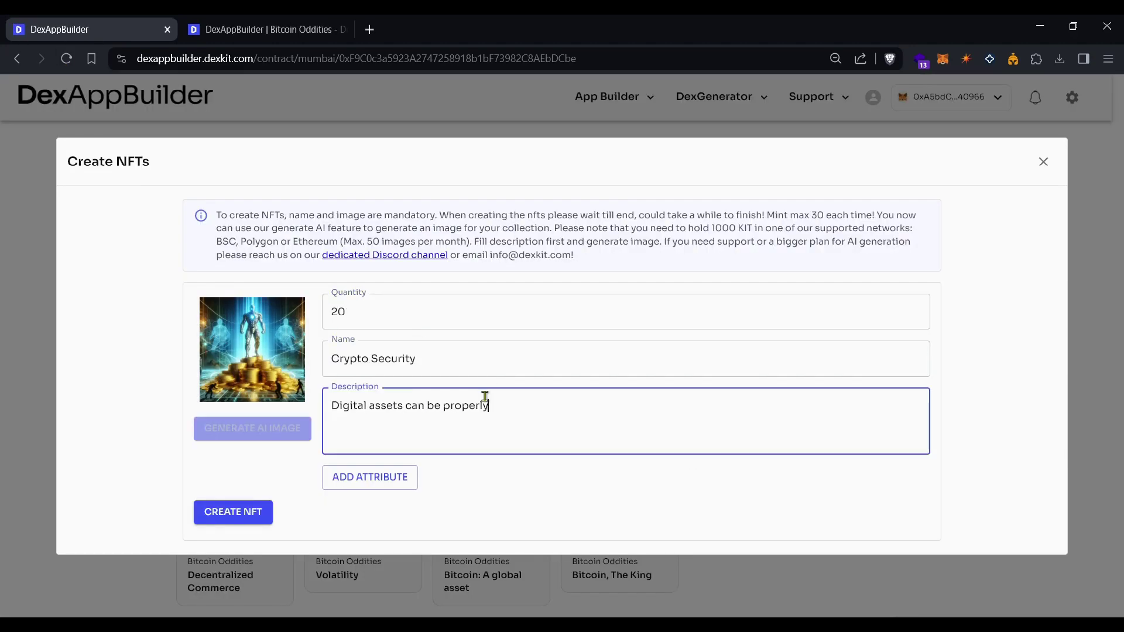
type("protected with correct measures and tools.")
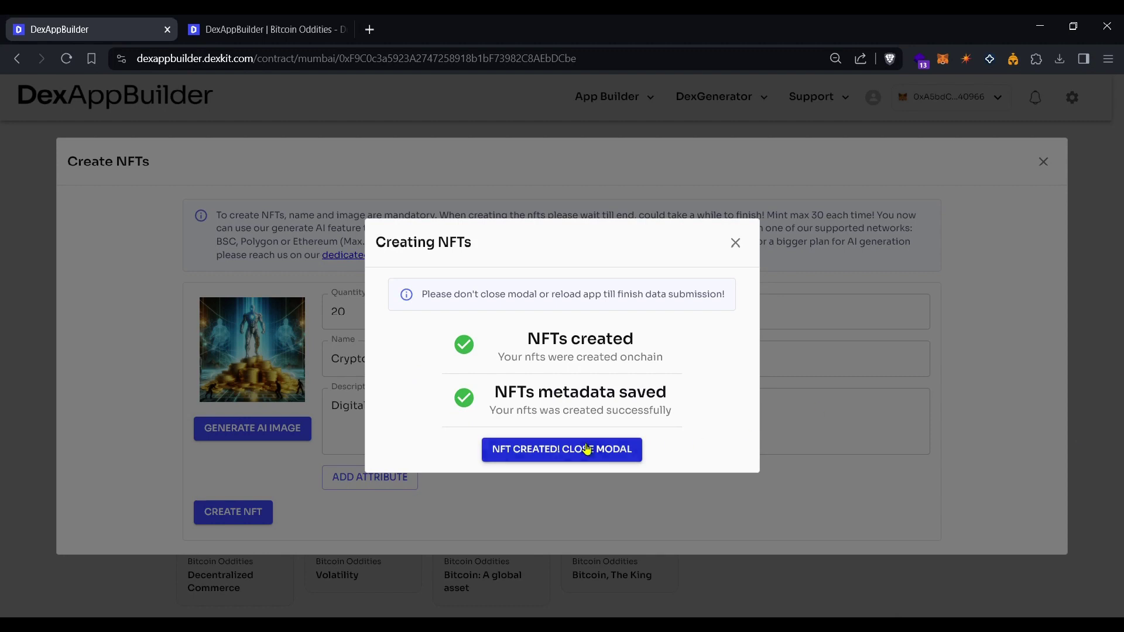
left_click(585, 449)
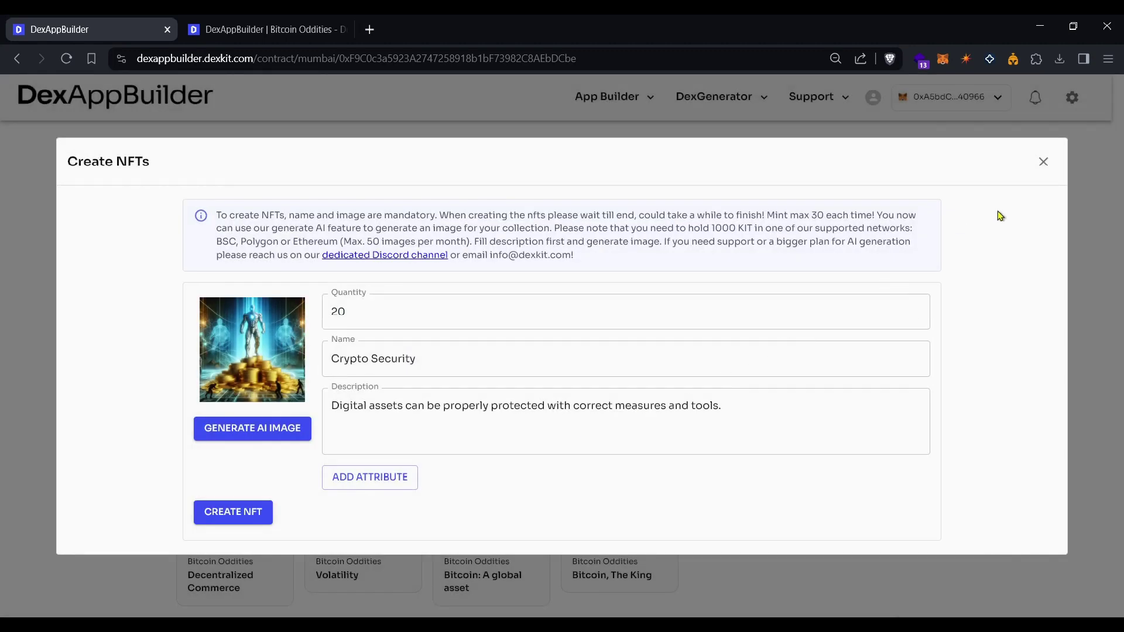
left_click(1043, 163)
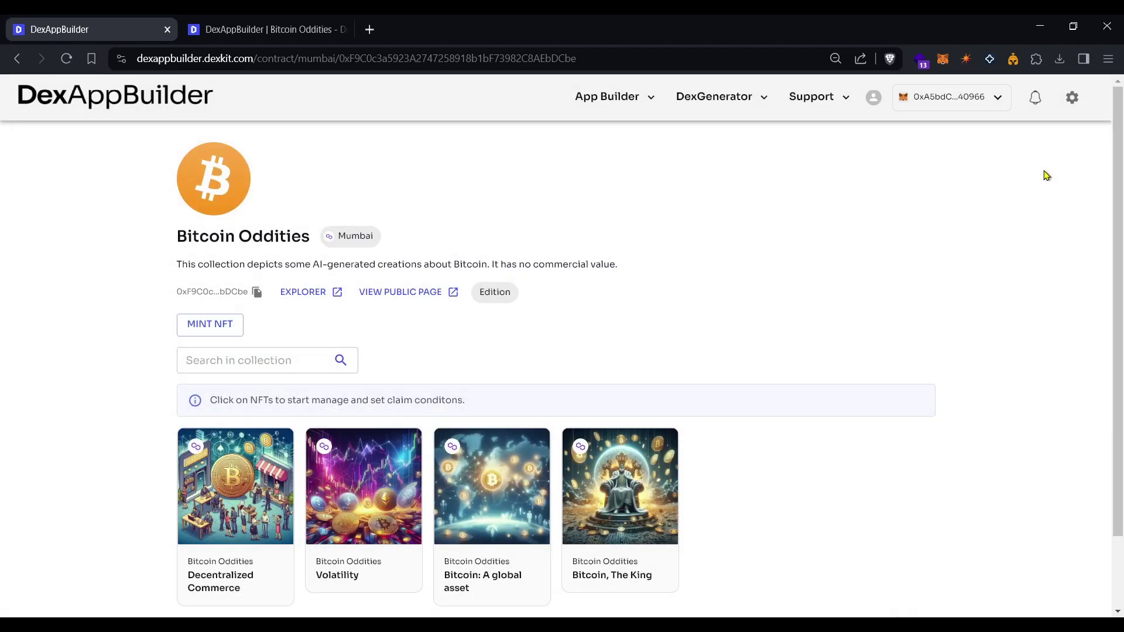
left_click(66, 61)
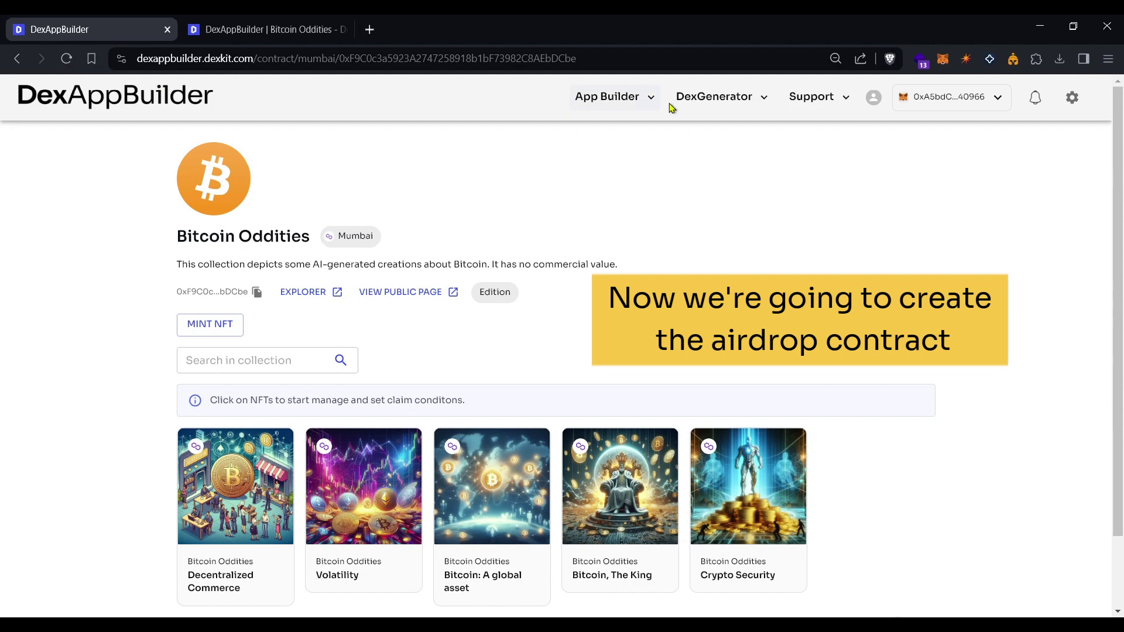
Go to DexGenerator's Create contracts page and choose the AirdropERC1155 contract.
left_click(731, 98)
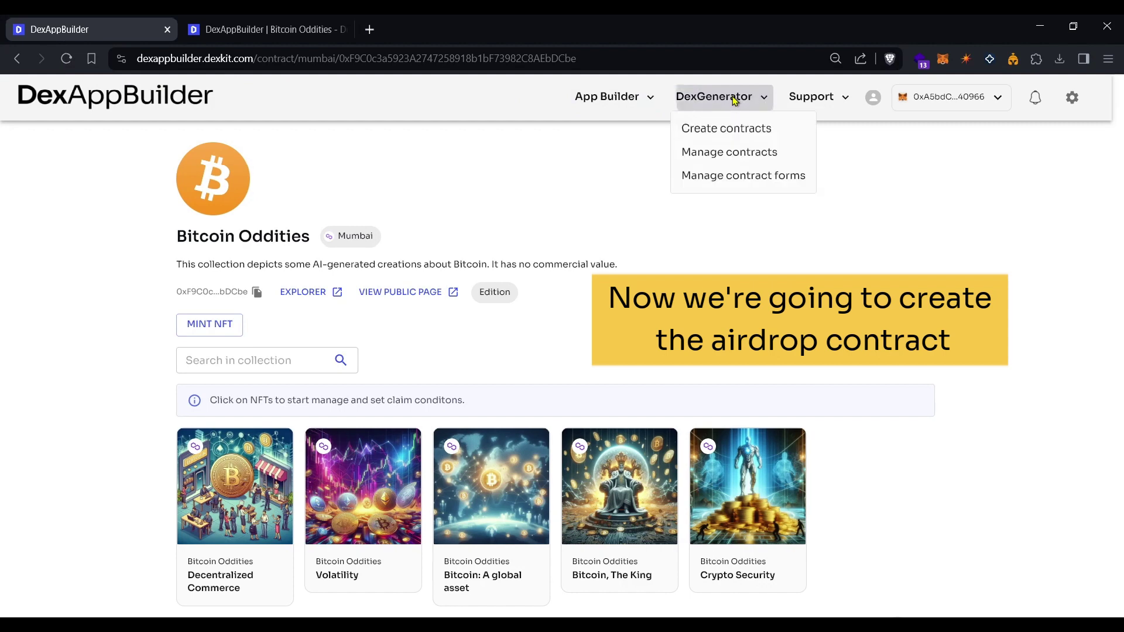
left_click(732, 130)
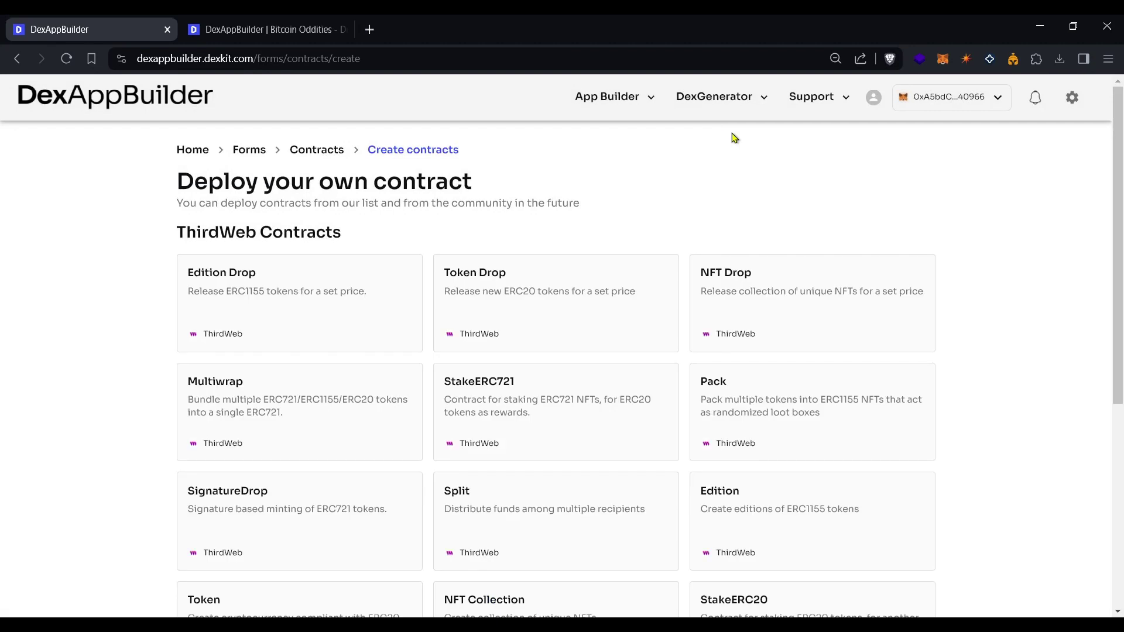
scroll(726, 175, "down", 6)
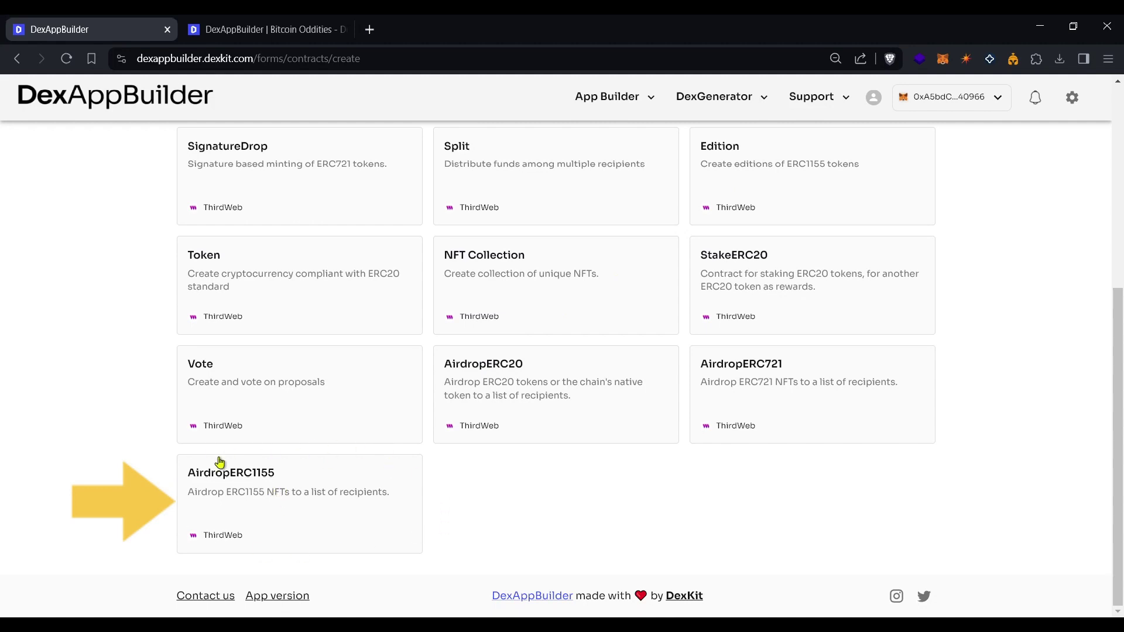
left_click(242, 490)
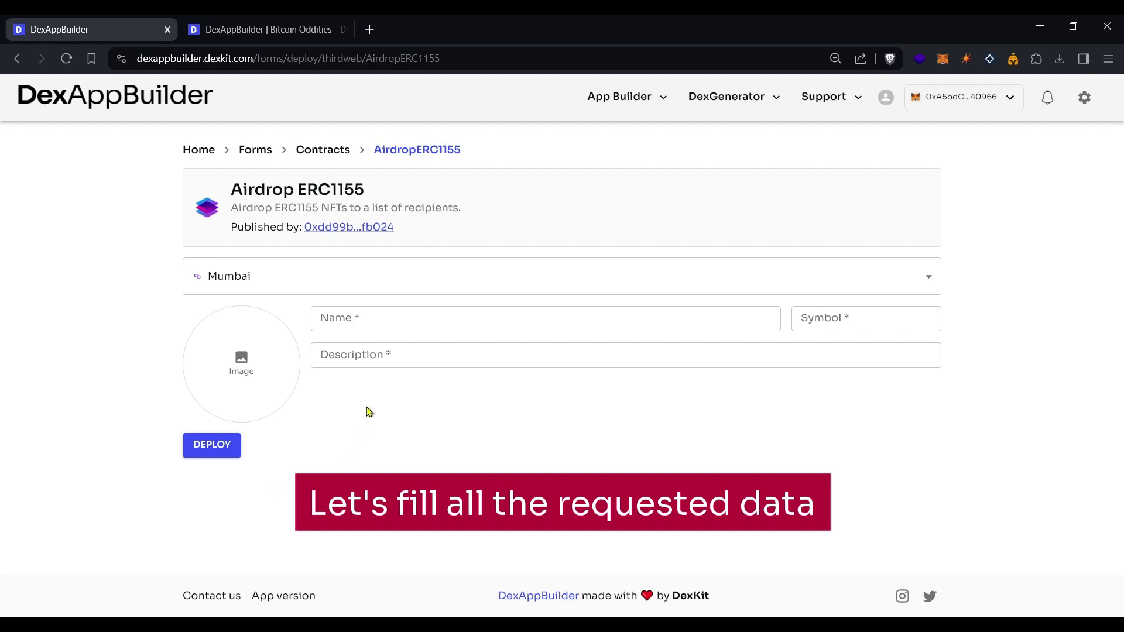
Name the contract Bitcoin Oddities Airdrop, symbol BOA, described as a test airdrop for 100 addresses.
left_click(393, 319)
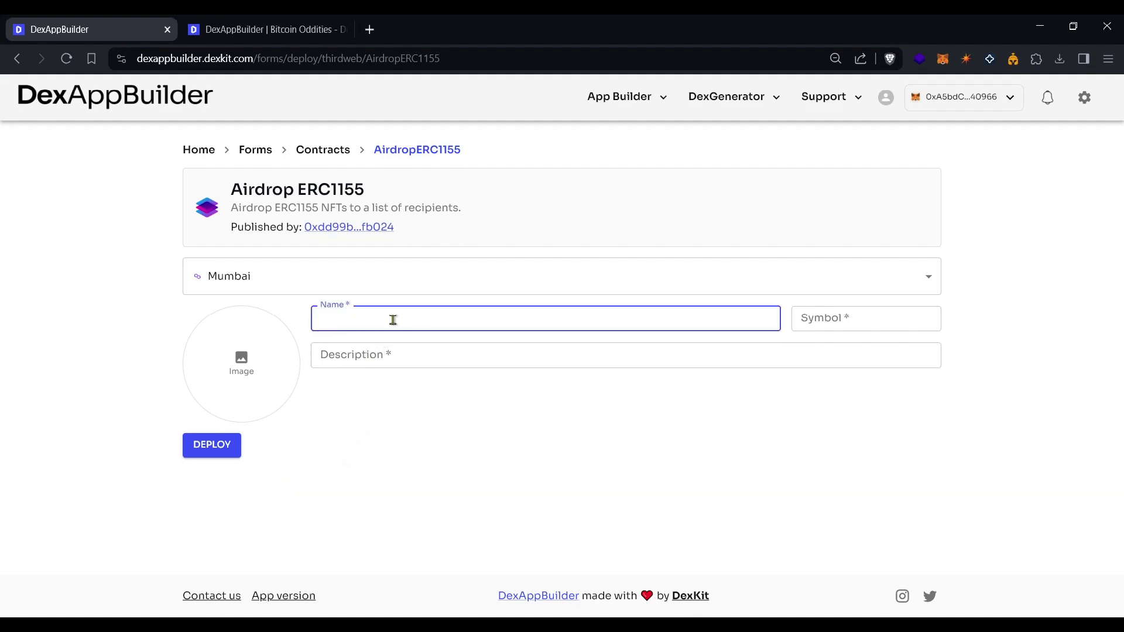
type("Bitcoin Oddities Airdrop")
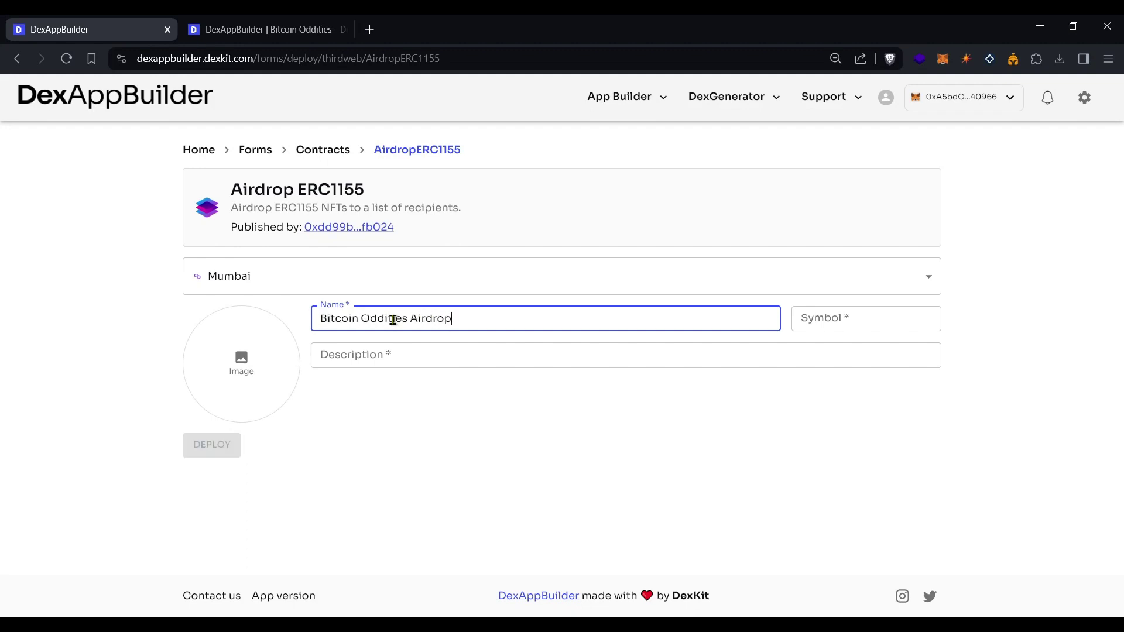
left_click(827, 320)
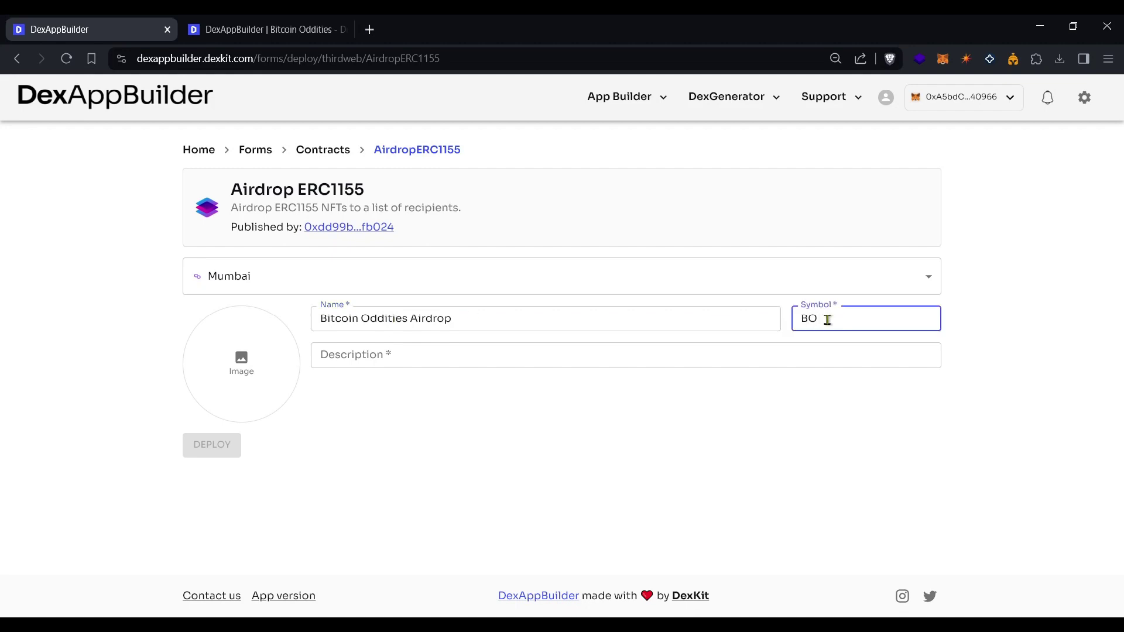
left_click(453, 357)
type("This con")
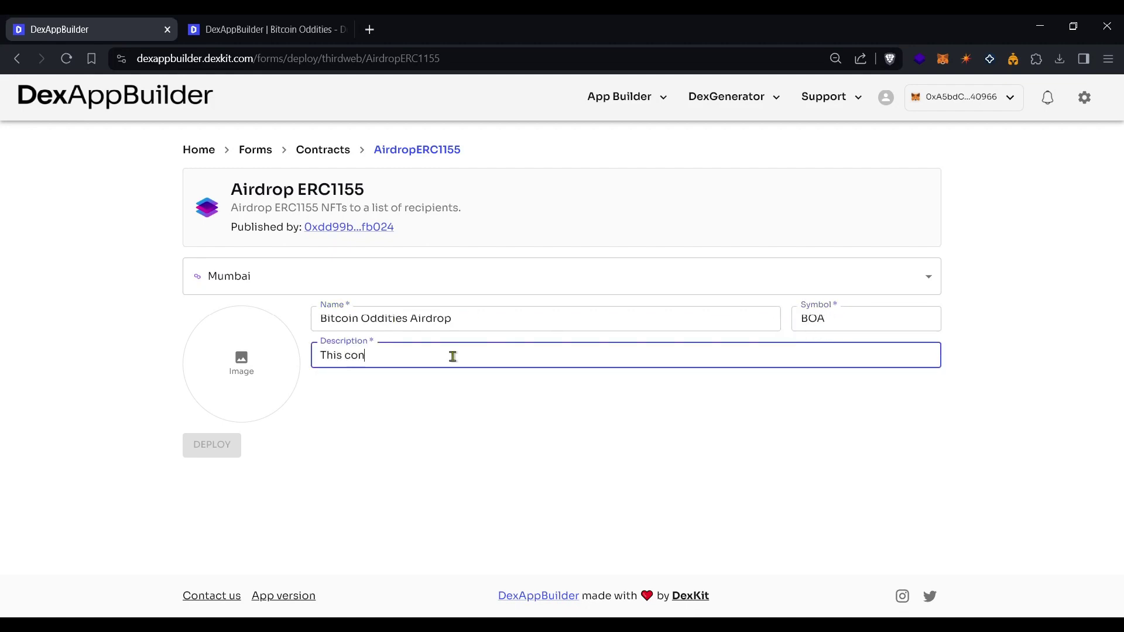
type("tract ss a test airdrop for 100 addresses.")
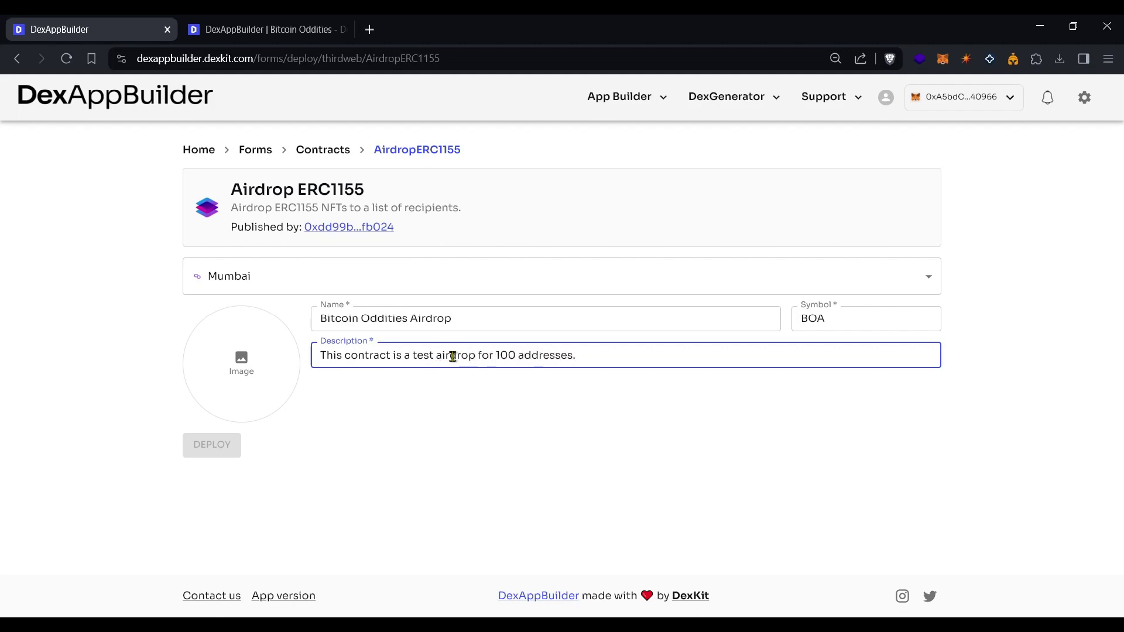
Set bitcoinlogo.png from the gallery as the contract image and deploy it on Mumbai.
left_click(245, 373)
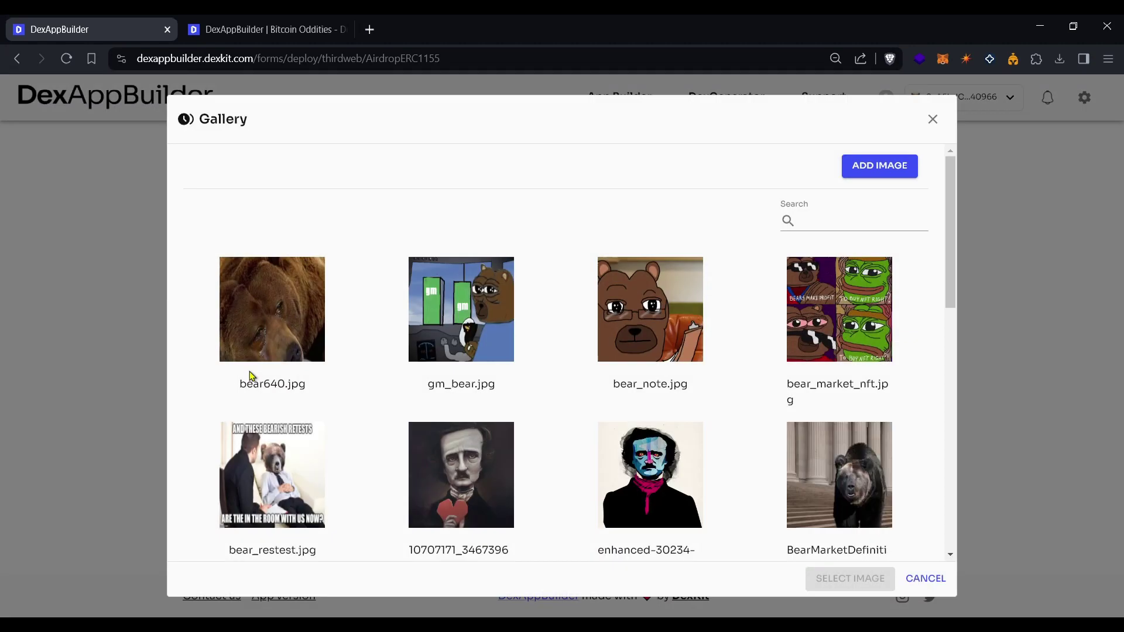
left_click(860, 220)
type("bitcoin")
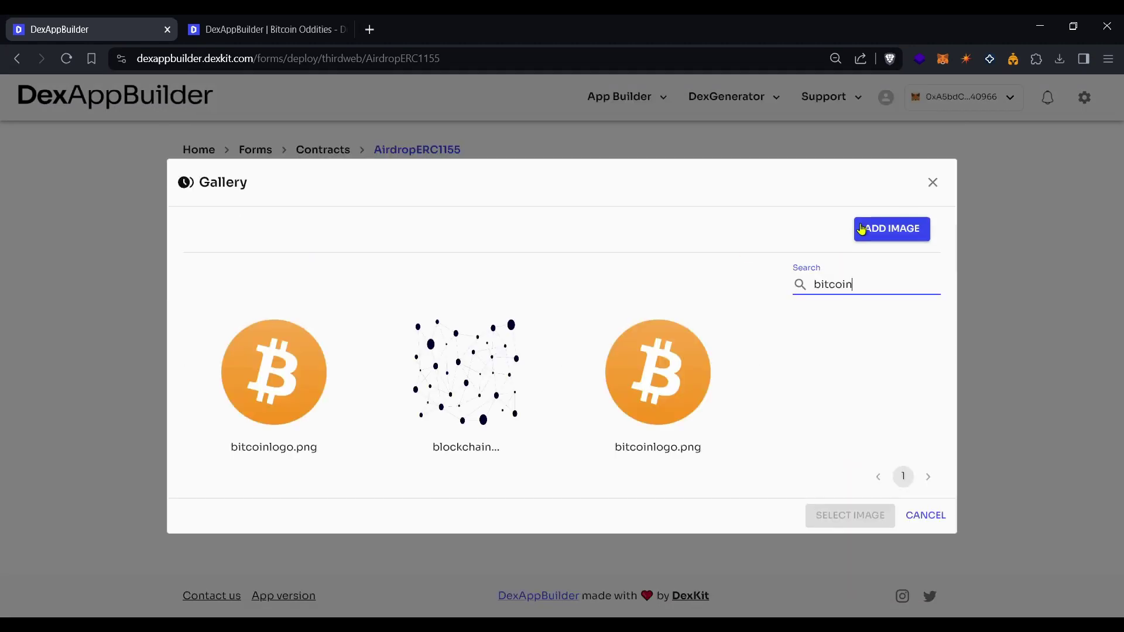
left_click(231, 378)
left_click(847, 516)
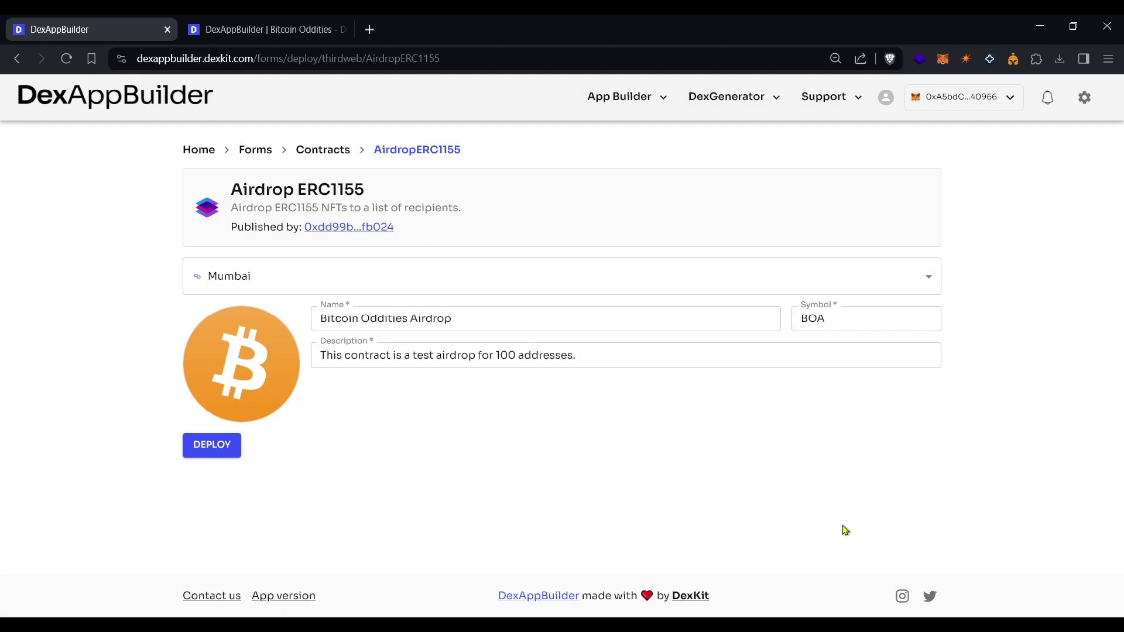
left_click(206, 444)
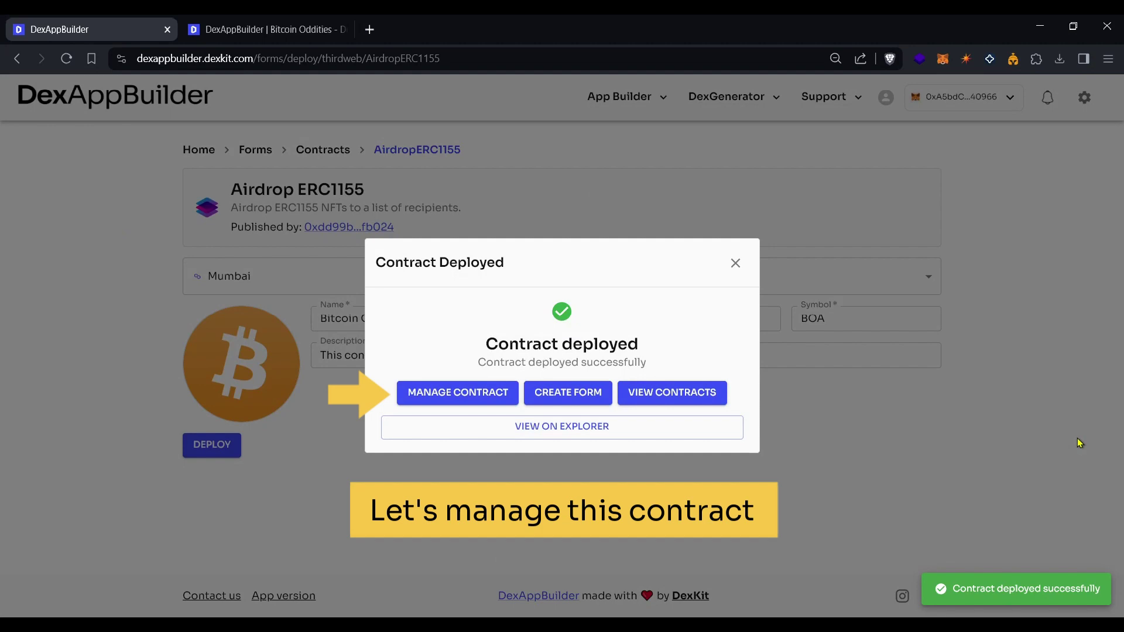
Choose MANAGE CONTRACT in the Contract Deployed dialog to reach the airdrop dashboard.
left_click(458, 398)
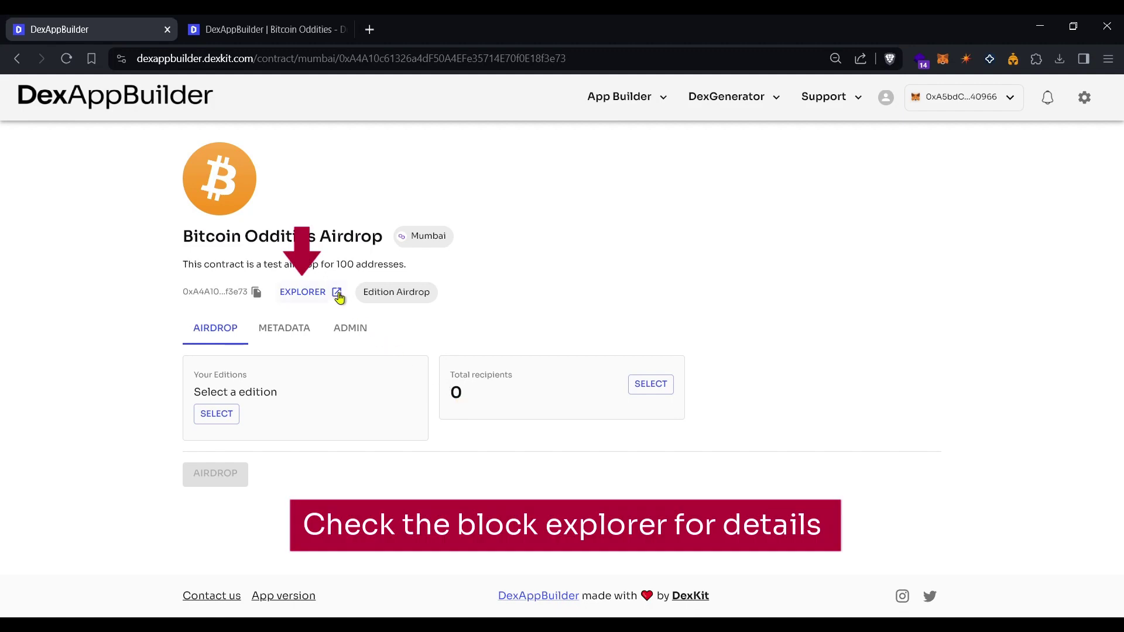
Open the airdrop contract's address on Polygonscan, then return to the DexAppBuilder tab.
left_click(338, 298)
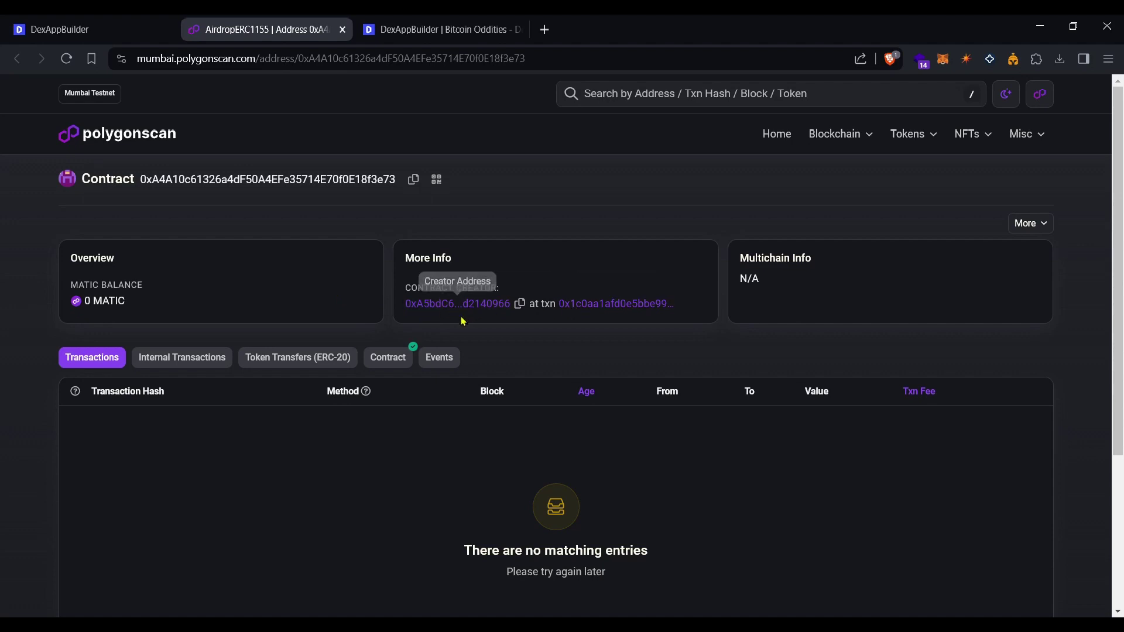
left_click(104, 36)
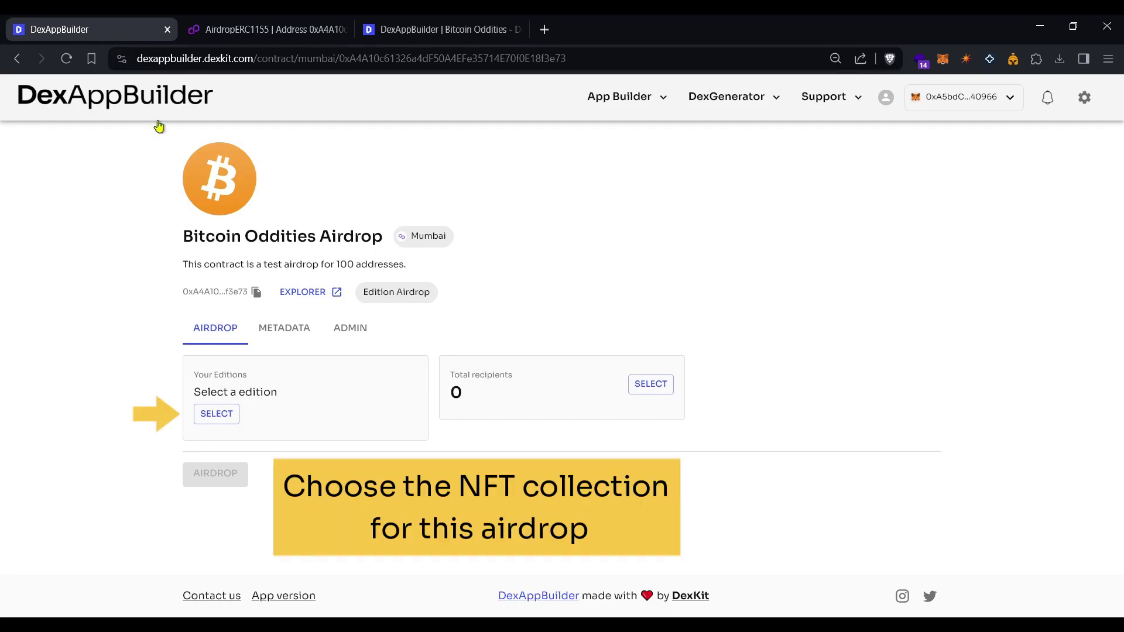
Select and confirm the Bitcoin Oddities collection in the Select collection dialog.
left_click(217, 414)
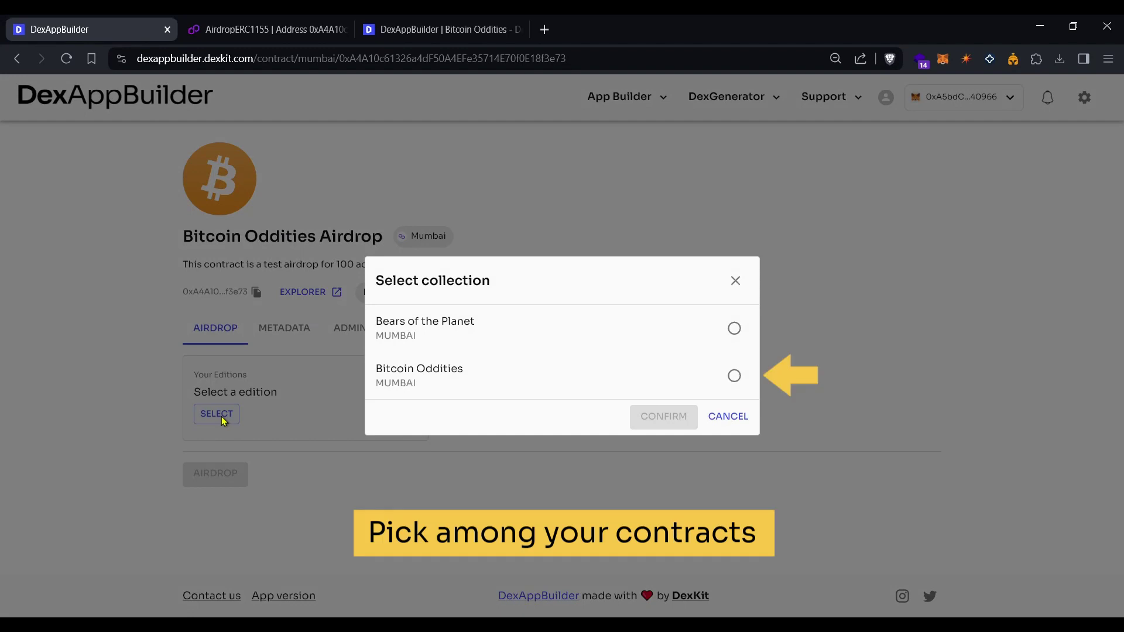
left_click(735, 377)
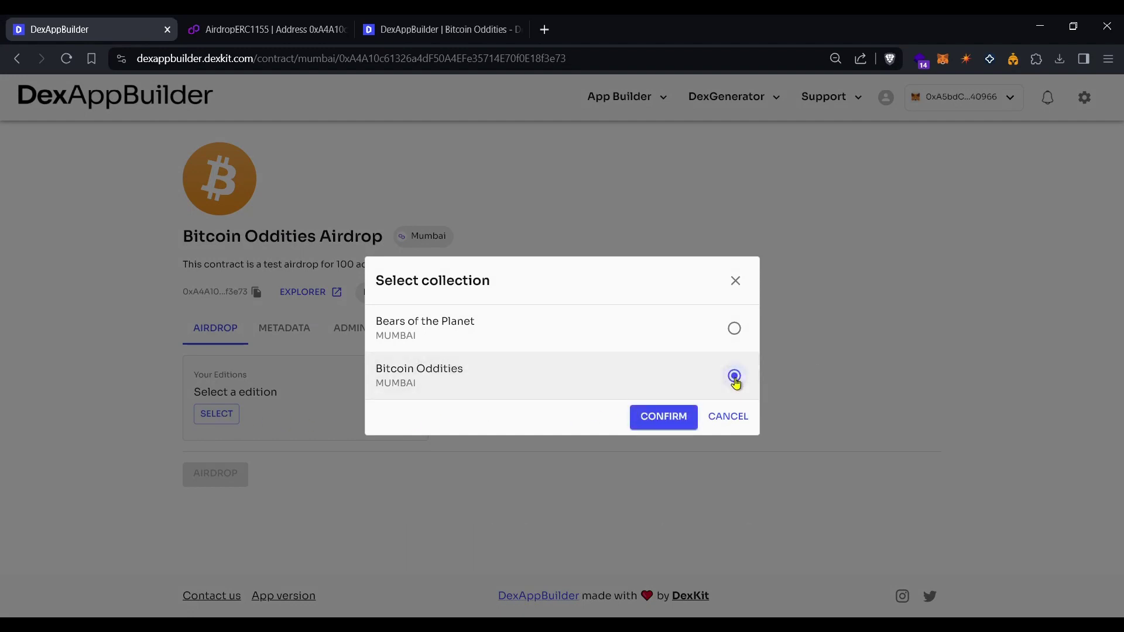
left_click(664, 417)
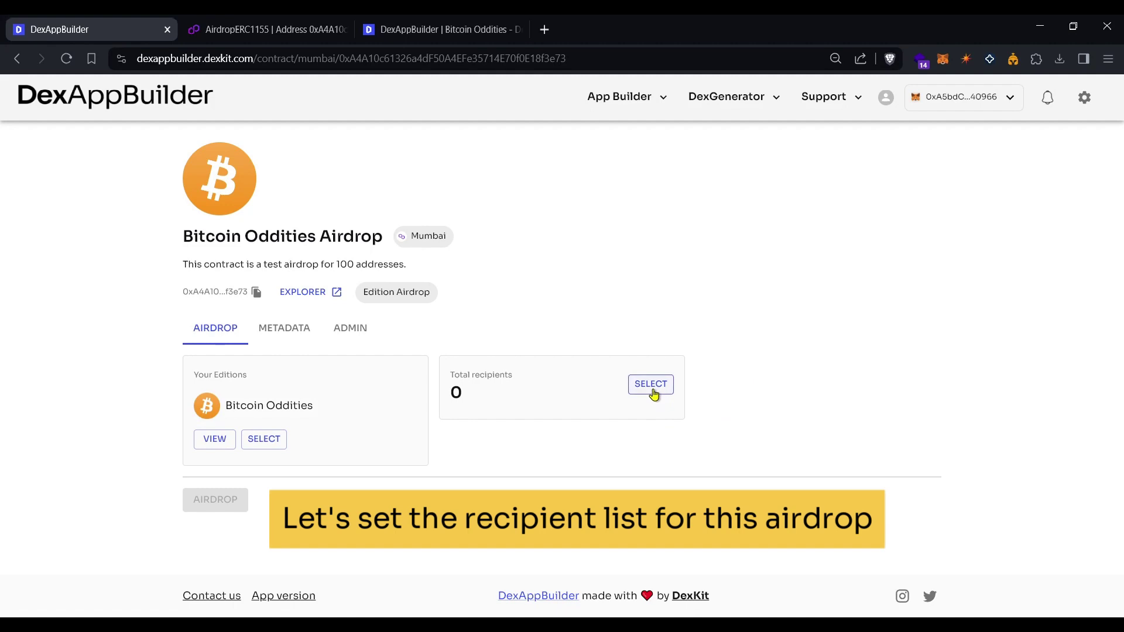
Open the recipient list and try a sample record (address, token ID 0, amount 1), then discard it.
left_click(654, 393)
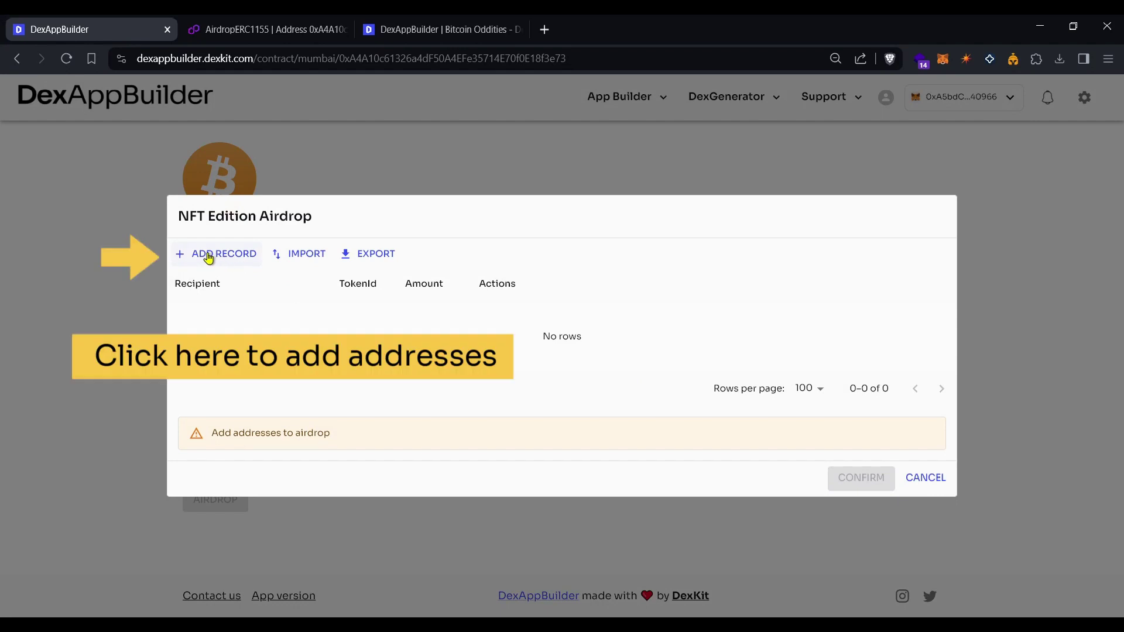
left_click(209, 256)
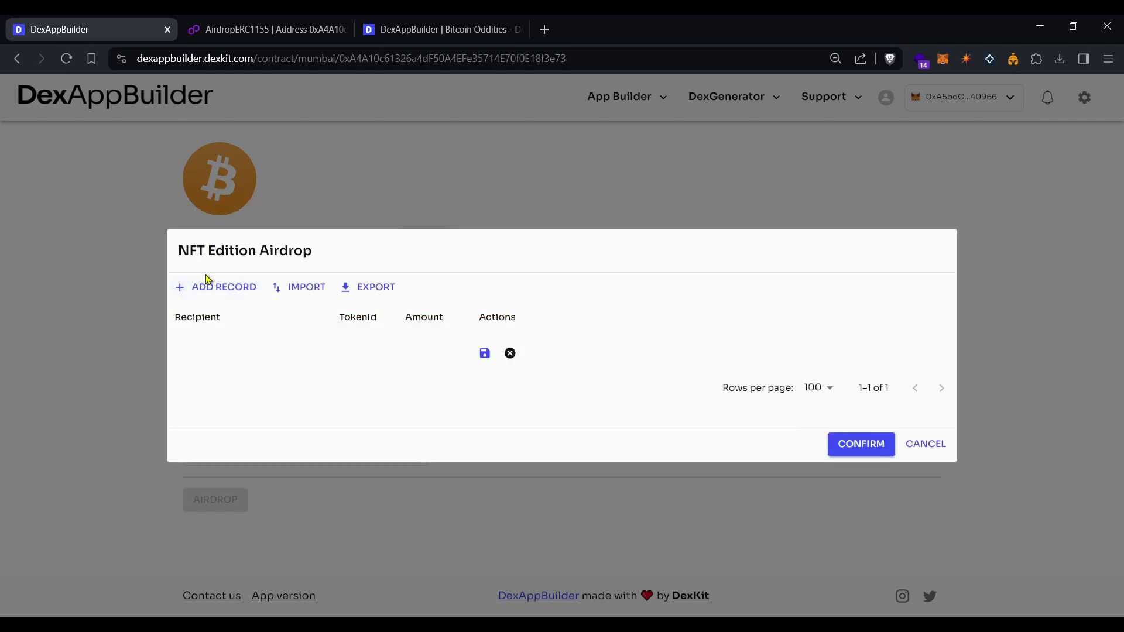
left_click(205, 340)
type("0")
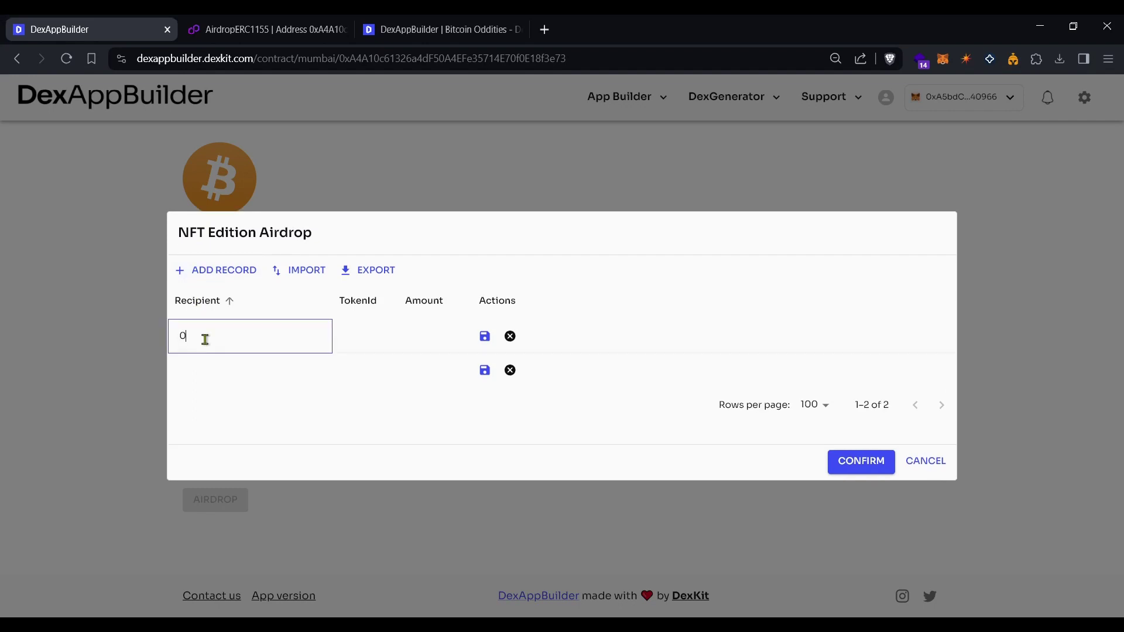
type("xtheaddress.......")
left_click(358, 337)
type("0")
left_click(428, 337)
type("1")
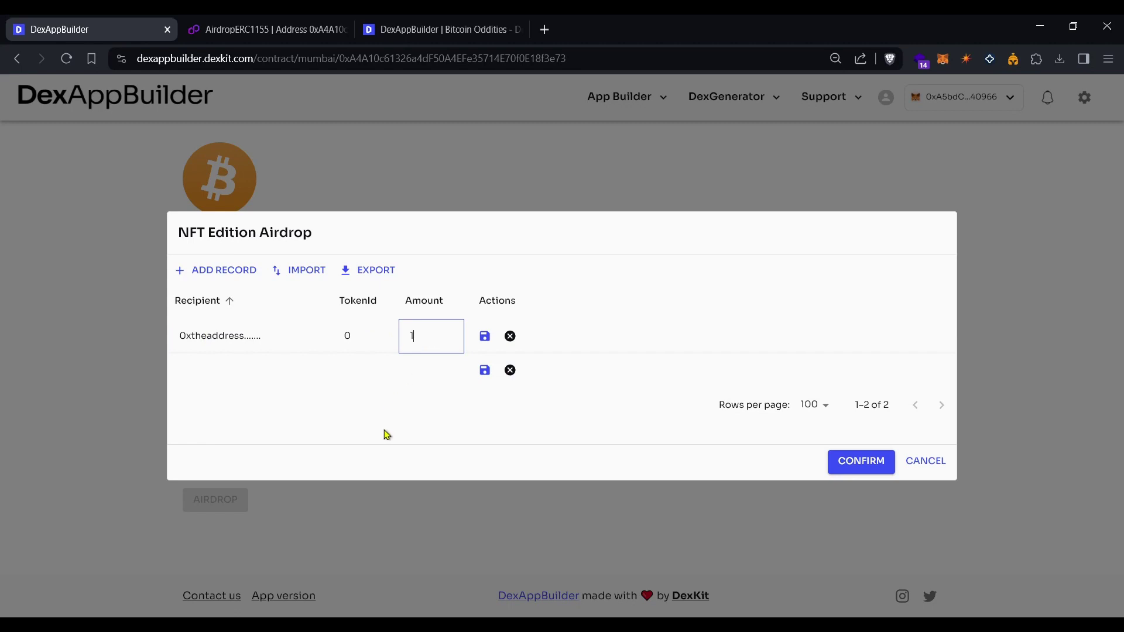
left_click(509, 338)
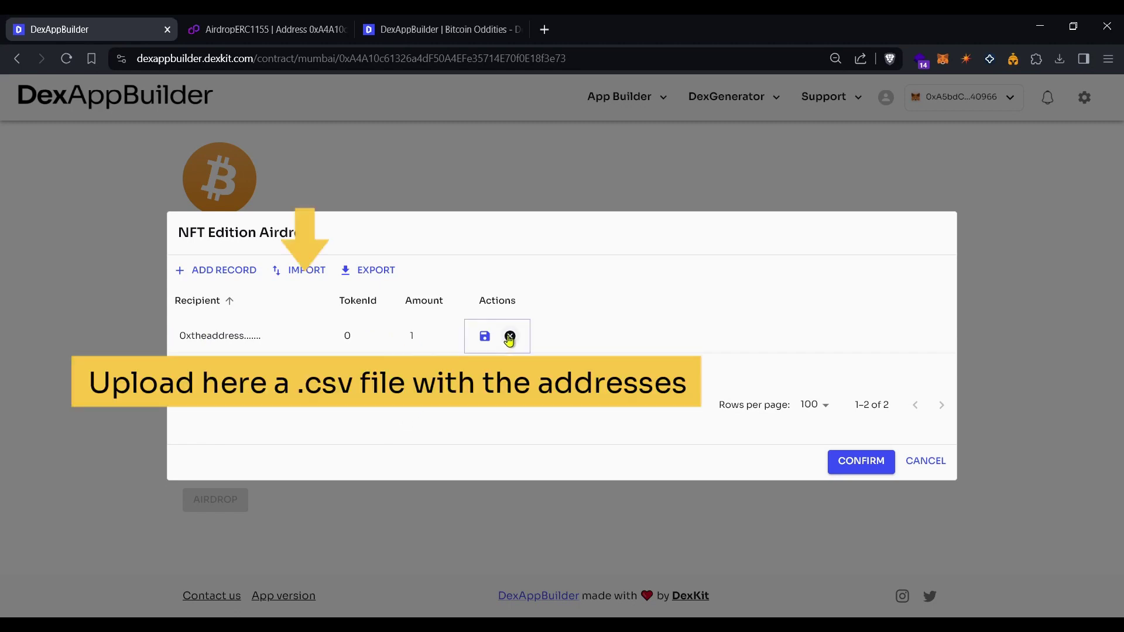
left_click(509, 338)
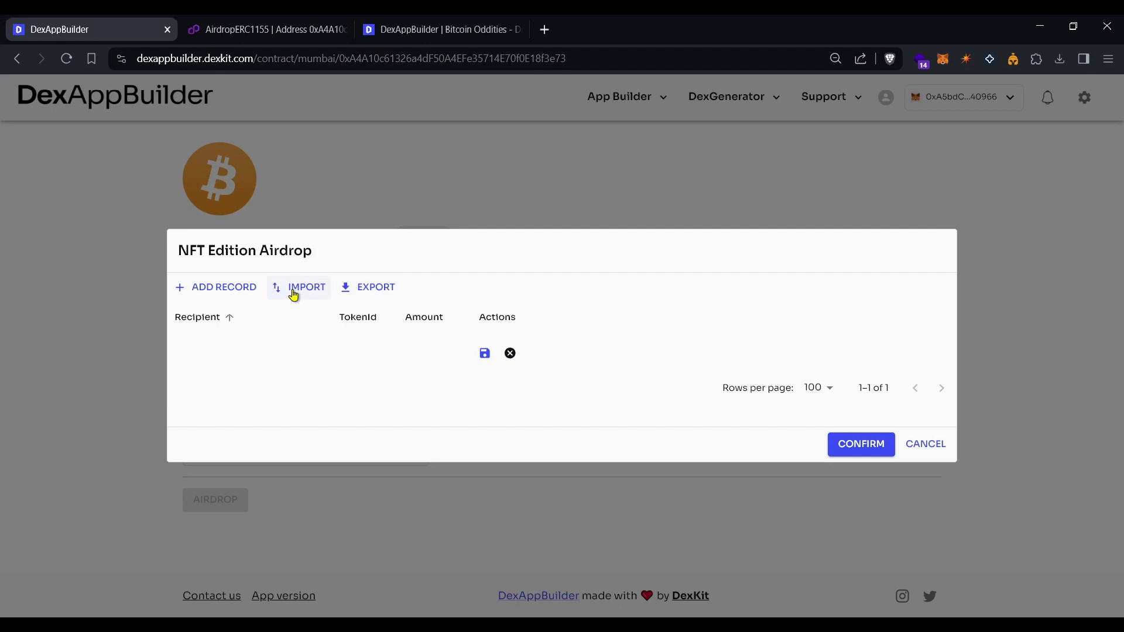
Export a recipient list template and delete the remaining blank row.
left_click(385, 293)
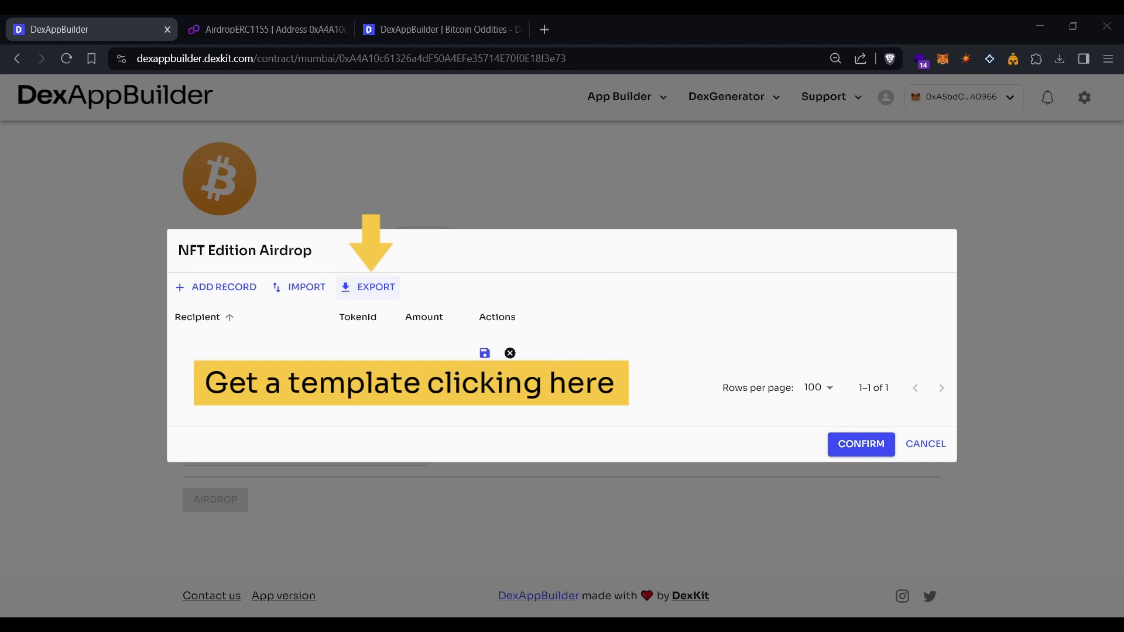
left_click(957, 555)
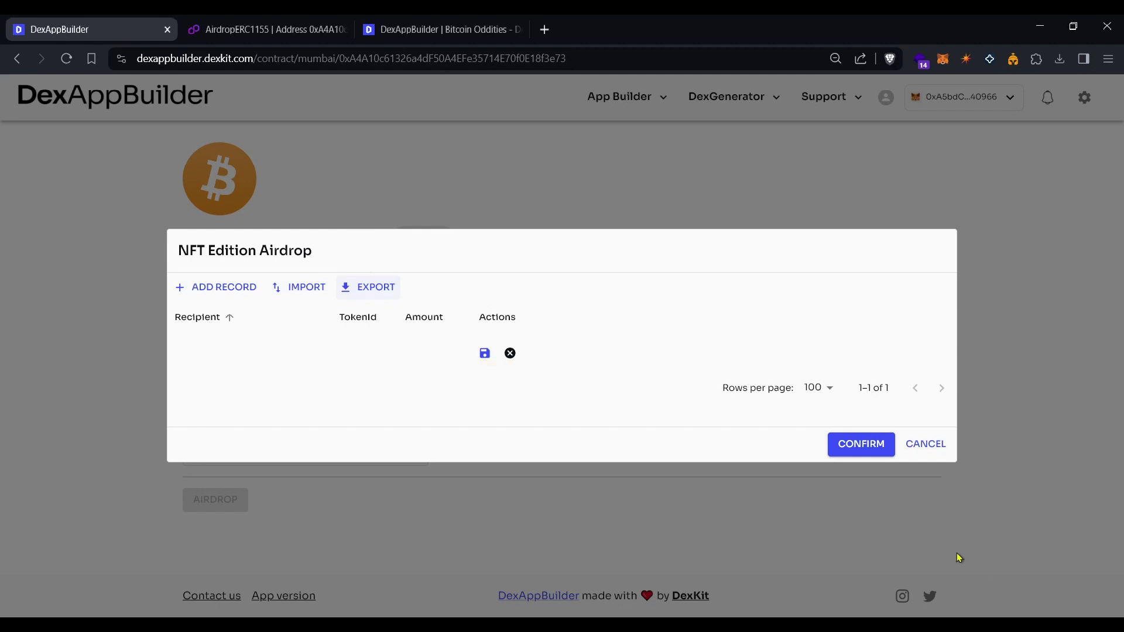
left_click(510, 353)
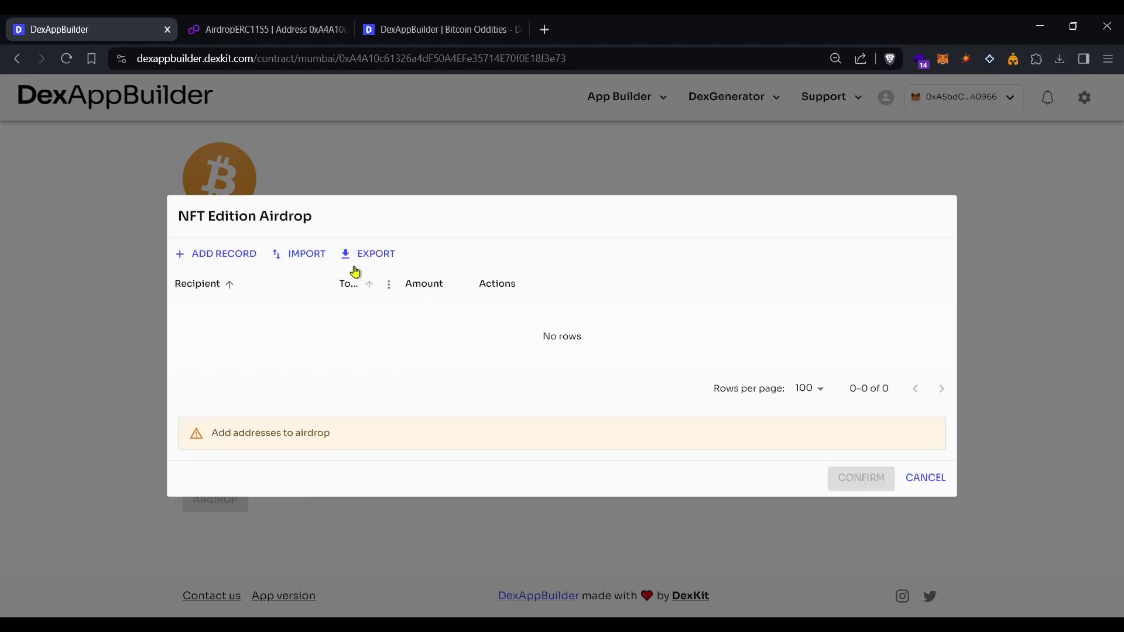
Import the 100-address CSV file, remove its empty first row, and confirm the list.
left_click(305, 258)
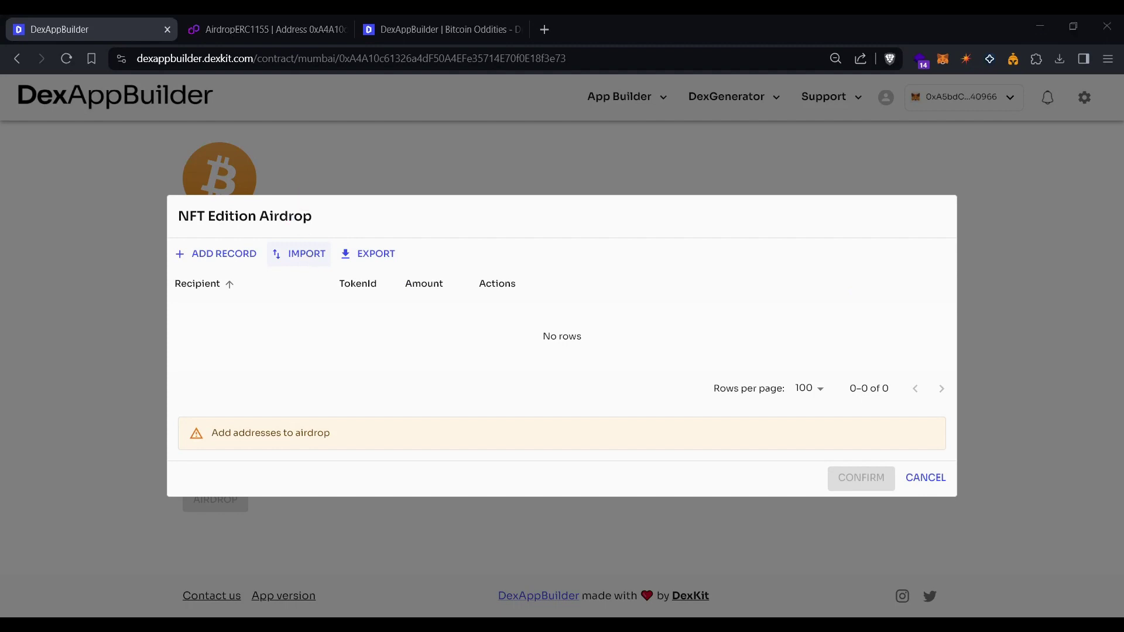
double_click(192, 157)
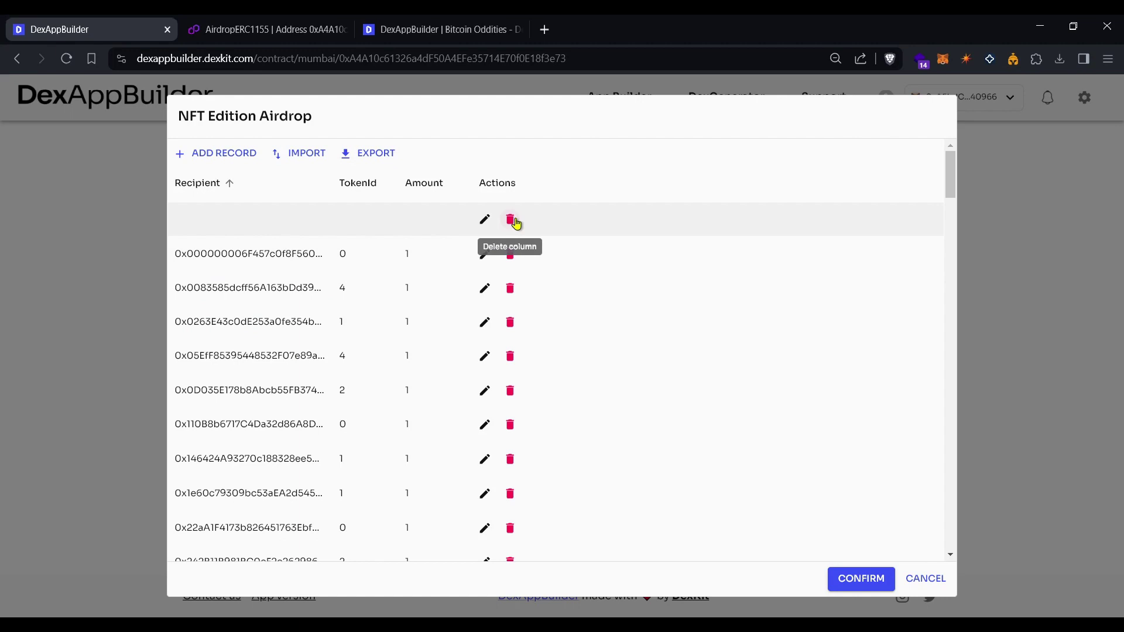
left_click(512, 220)
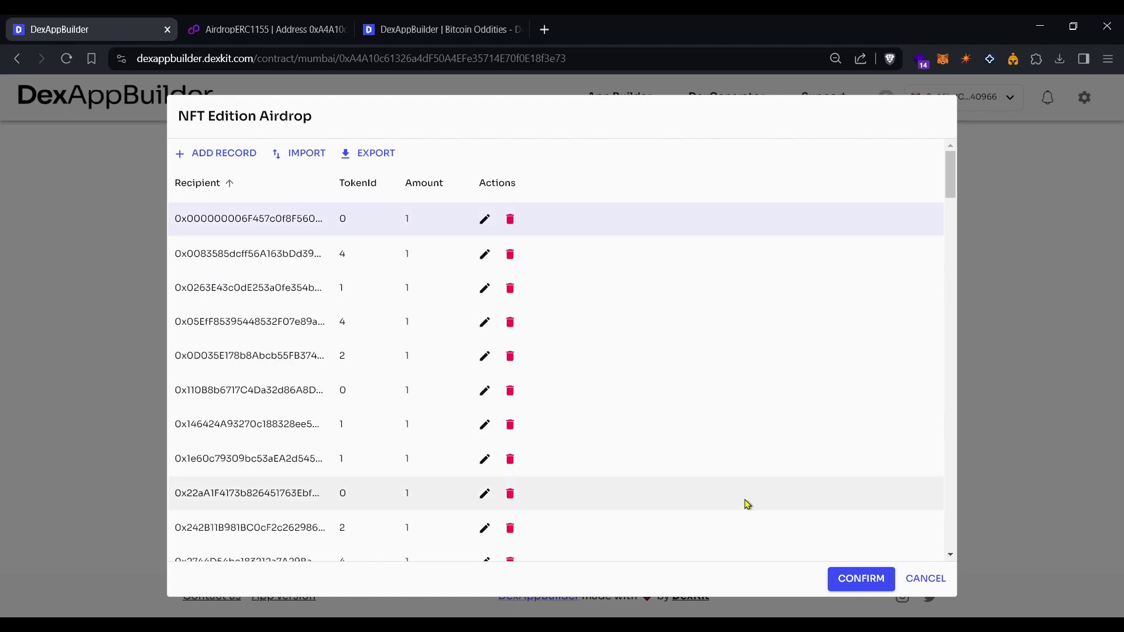
left_click(854, 581)
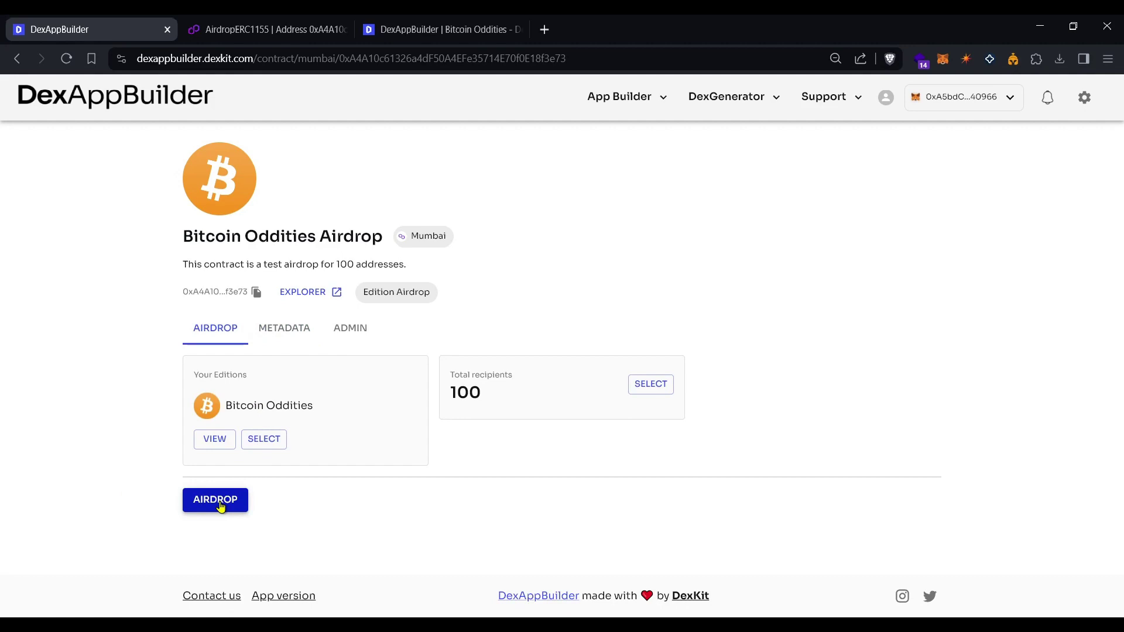
Airdrop Bitcoin Oddities to the 100 recipients and view the confirmed transaction.
left_click(220, 503)
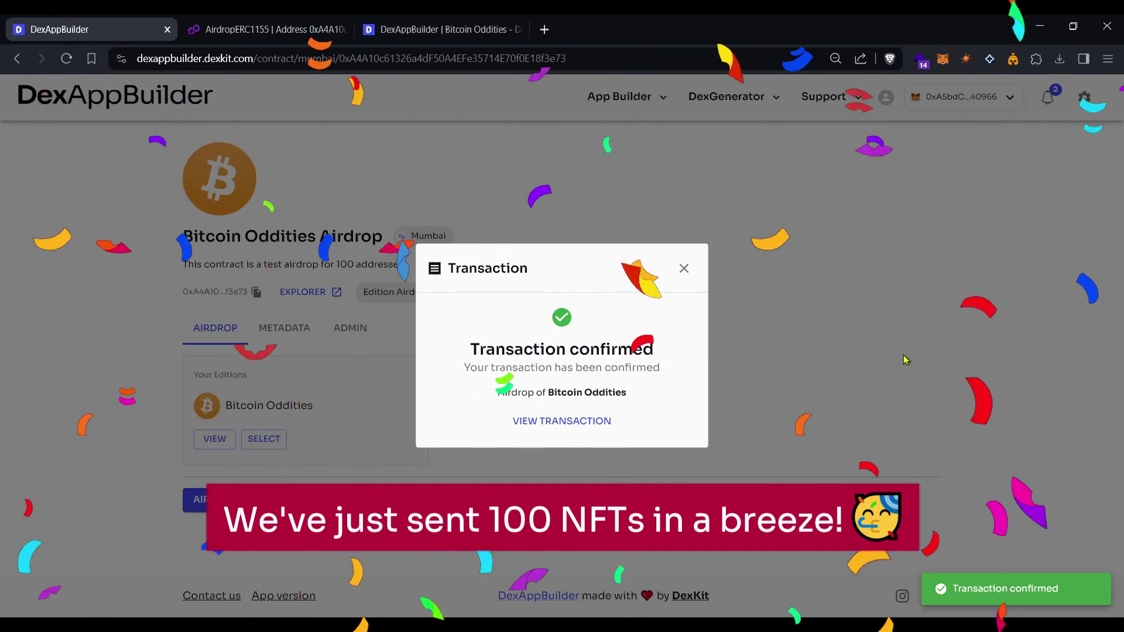
left_click(560, 422)
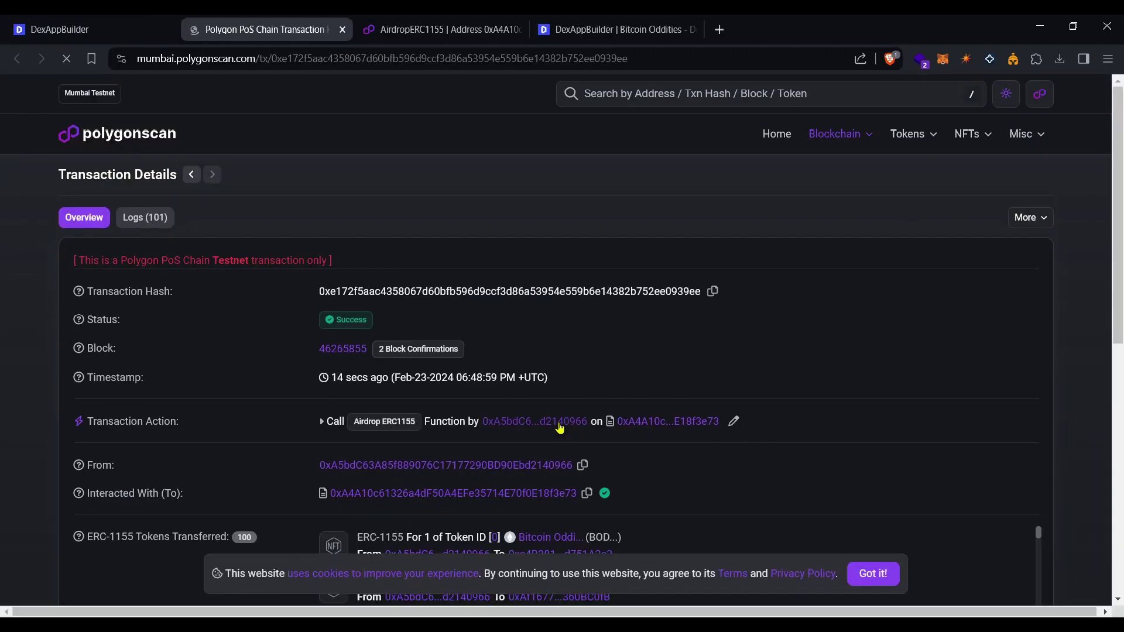
Check the transaction's 100 ERC-1155 transfers and its Logs (101), then close the Polygonscan tab.
scroll(678, 350, "down", 2)
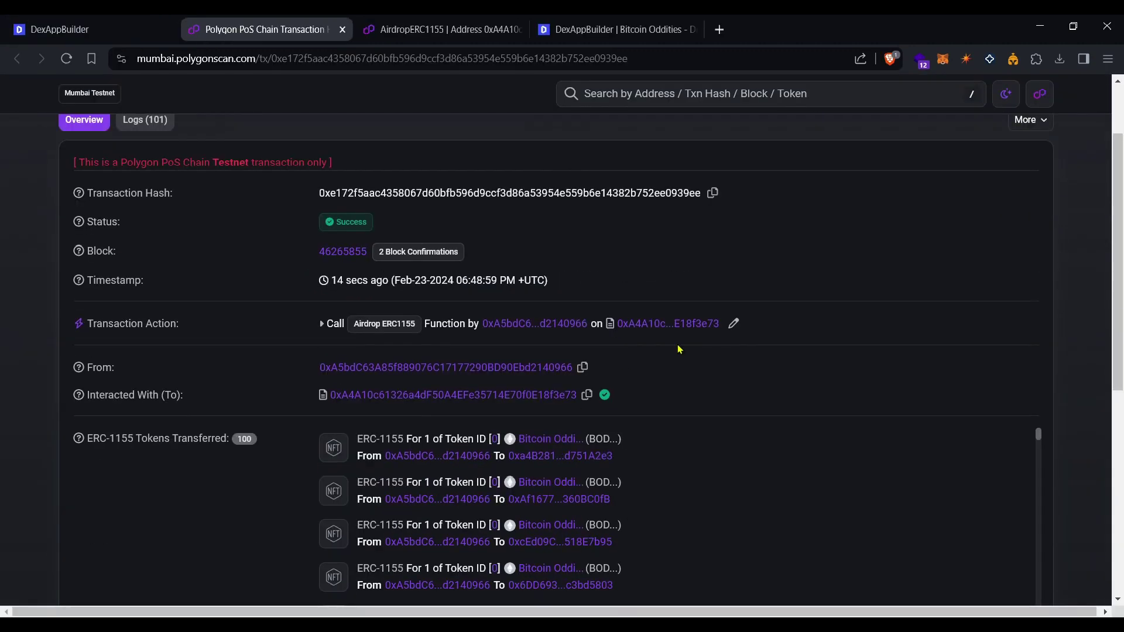
scroll(679, 349, "down", 2)
scroll(818, 376, "down", 15)
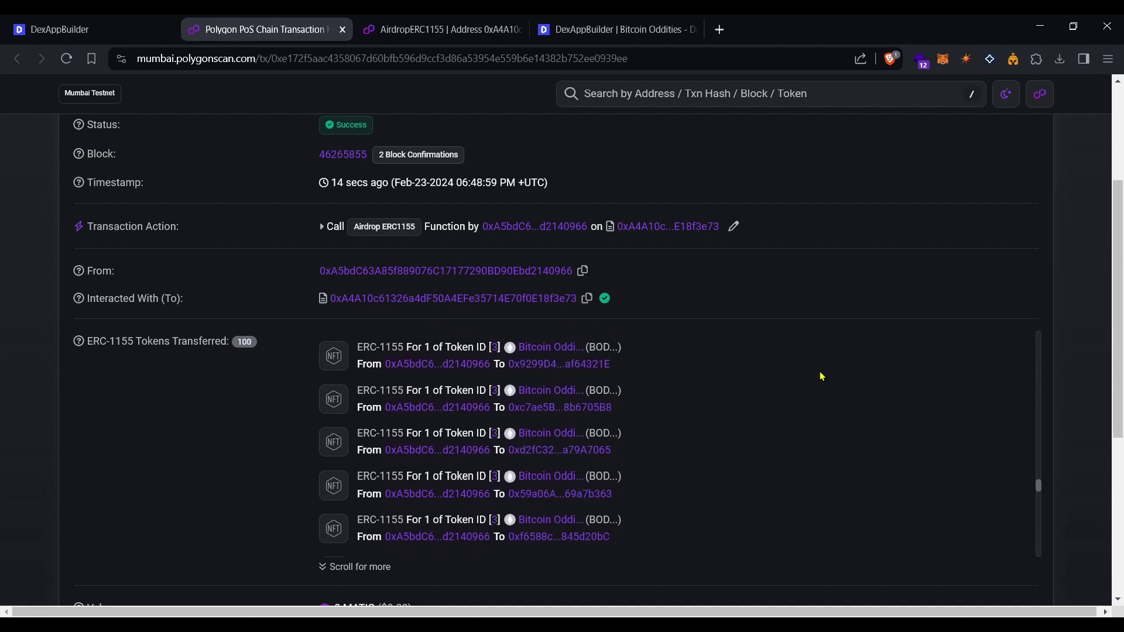
scroll(822, 376, "down", 3)
scroll(975, 281, "up", 6)
left_click(145, 220)
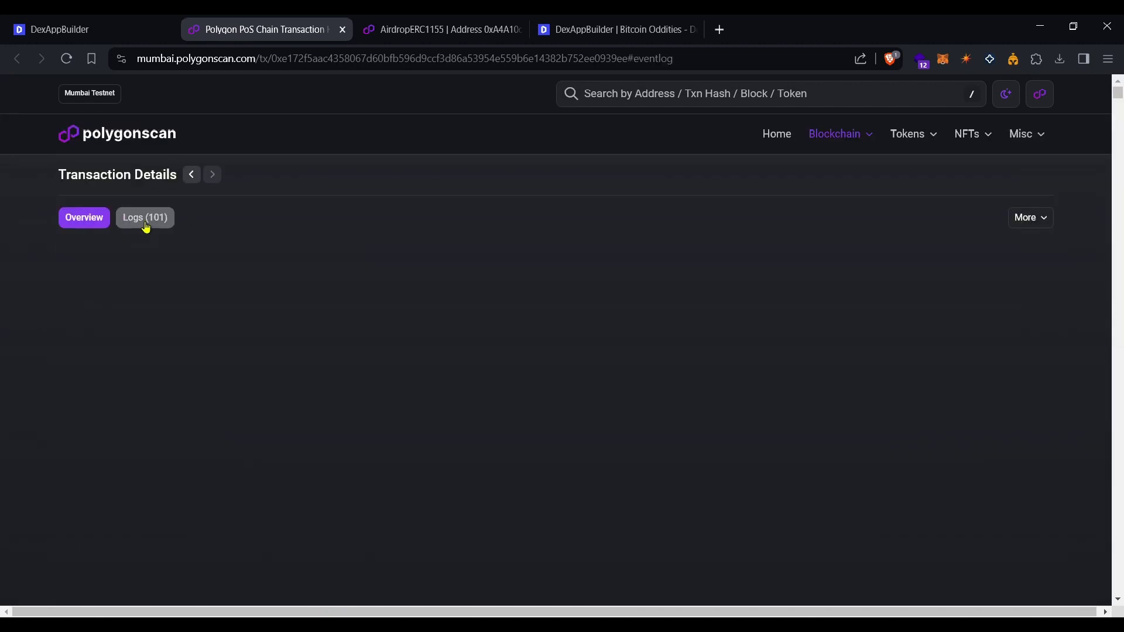
scroll(868, 392, "down", 3)
scroll(868, 392, "down", 2)
scroll(868, 394, "up", 6)
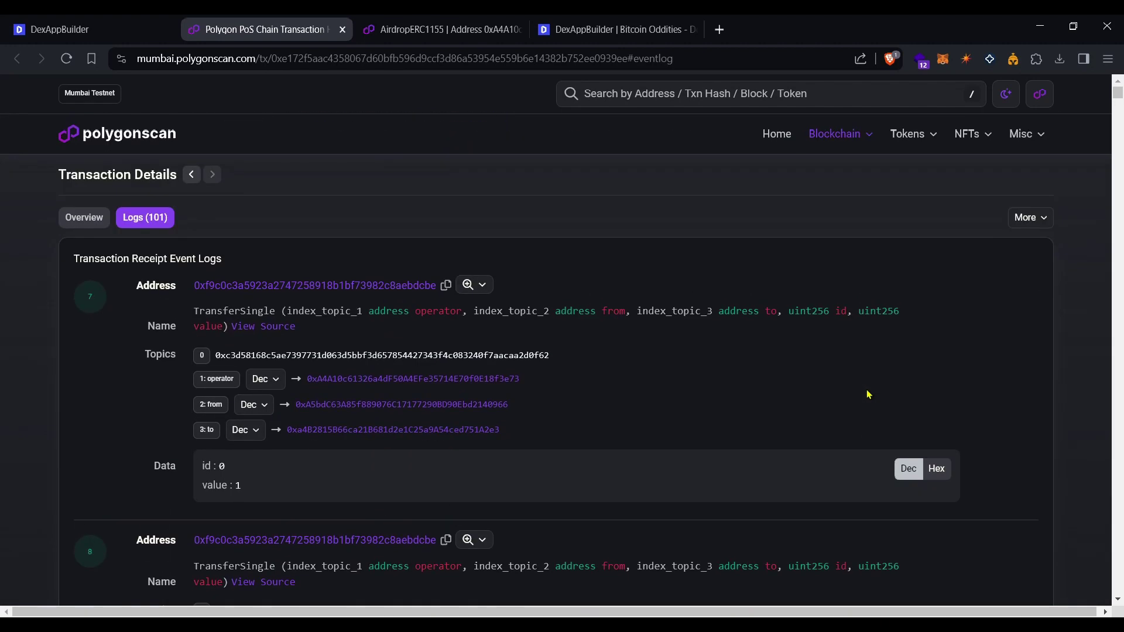
left_click(342, 29)
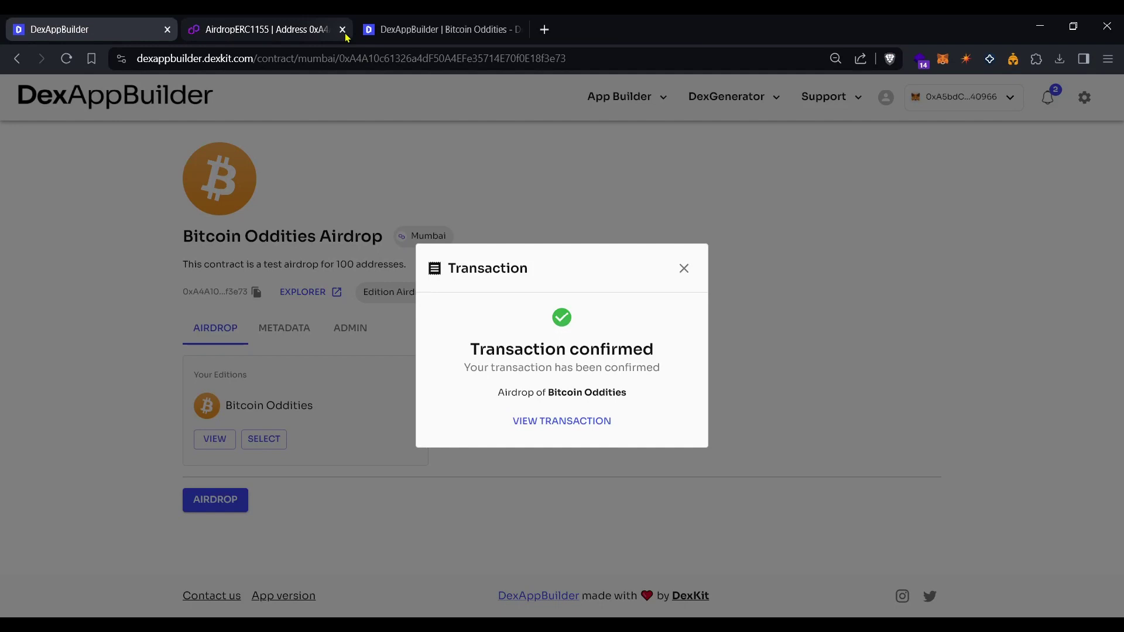
Close the transaction confirmation to reveal the Bitcoin Oddities airdrop with 100 total recipients.
left_click(684, 269)
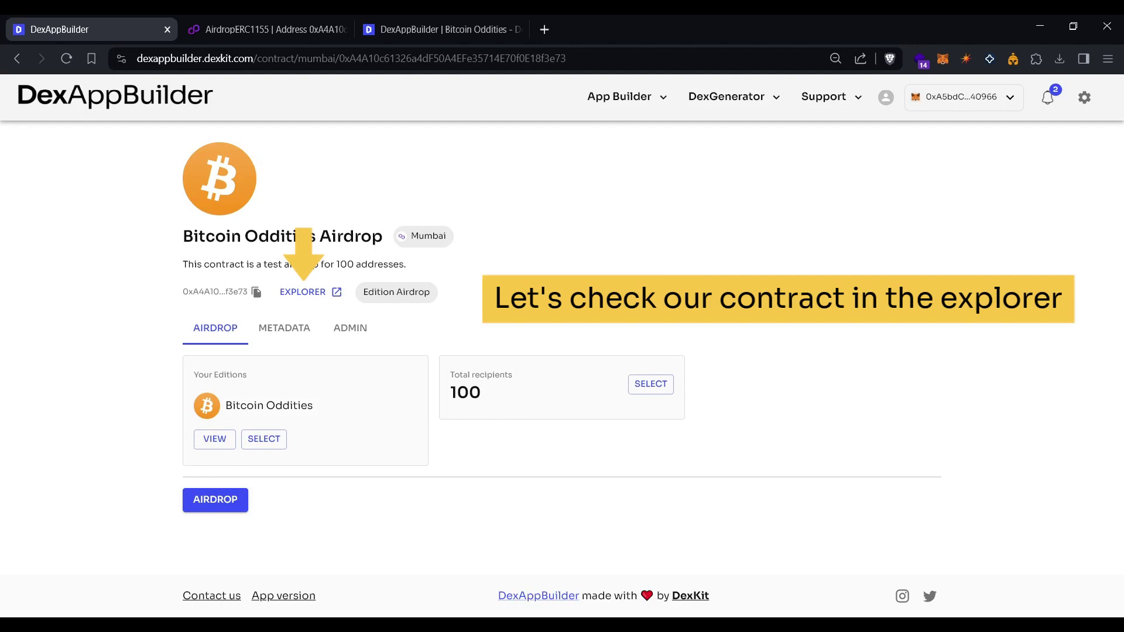
Check the airdrop contract's single transaction on Polygonscan, then return to the Bitcoin Oddities collection page.
left_click(311, 293)
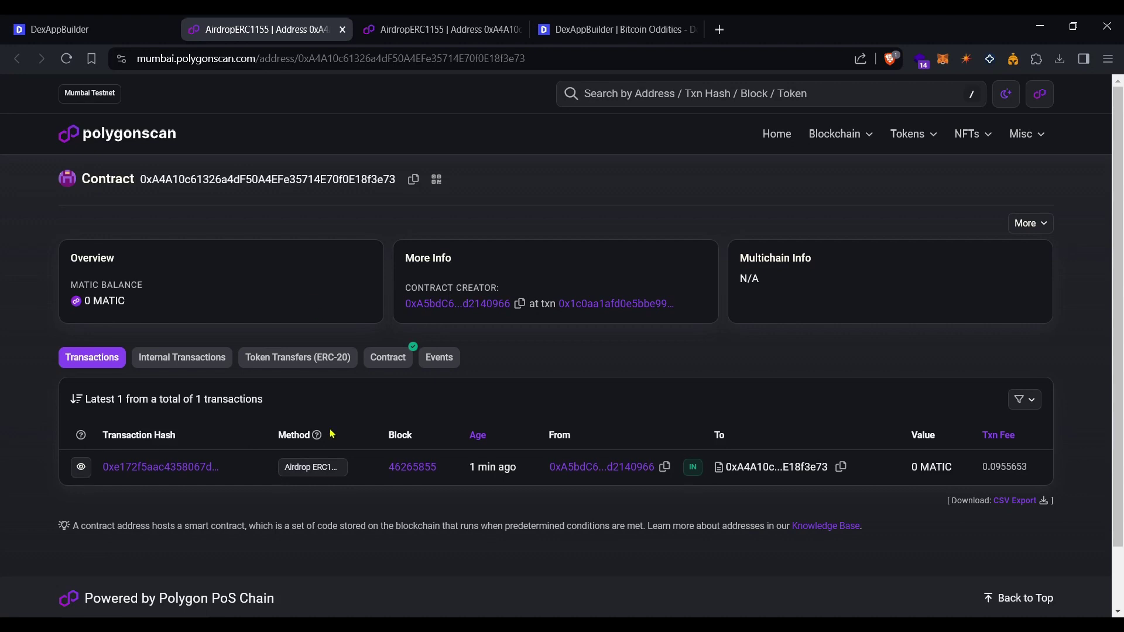
left_click(585, 29)
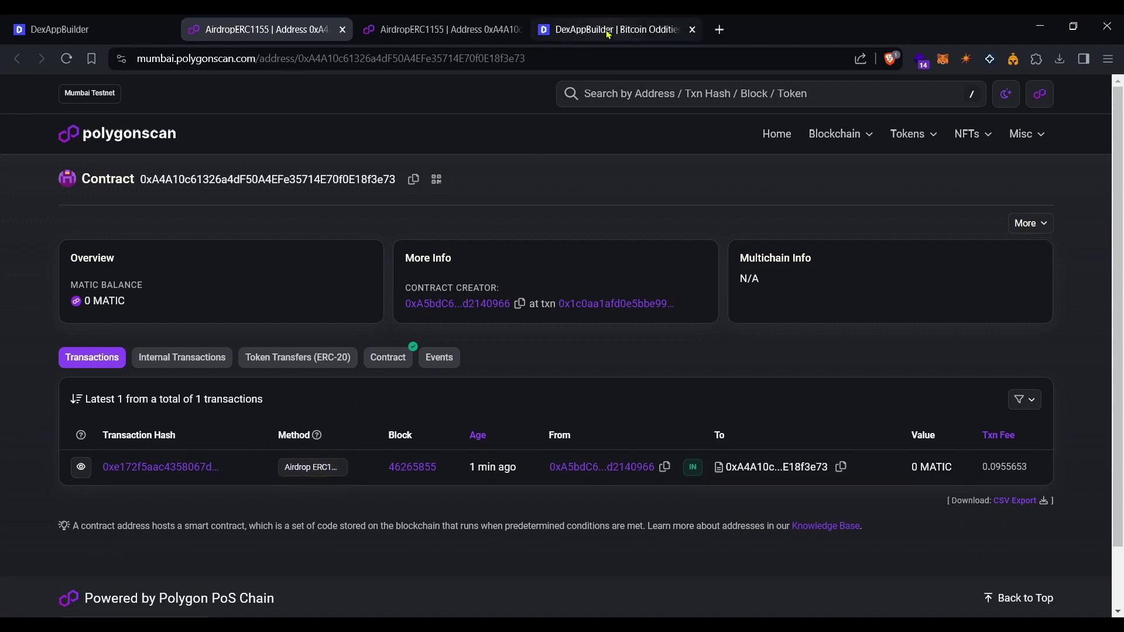
left_click(303, 154)
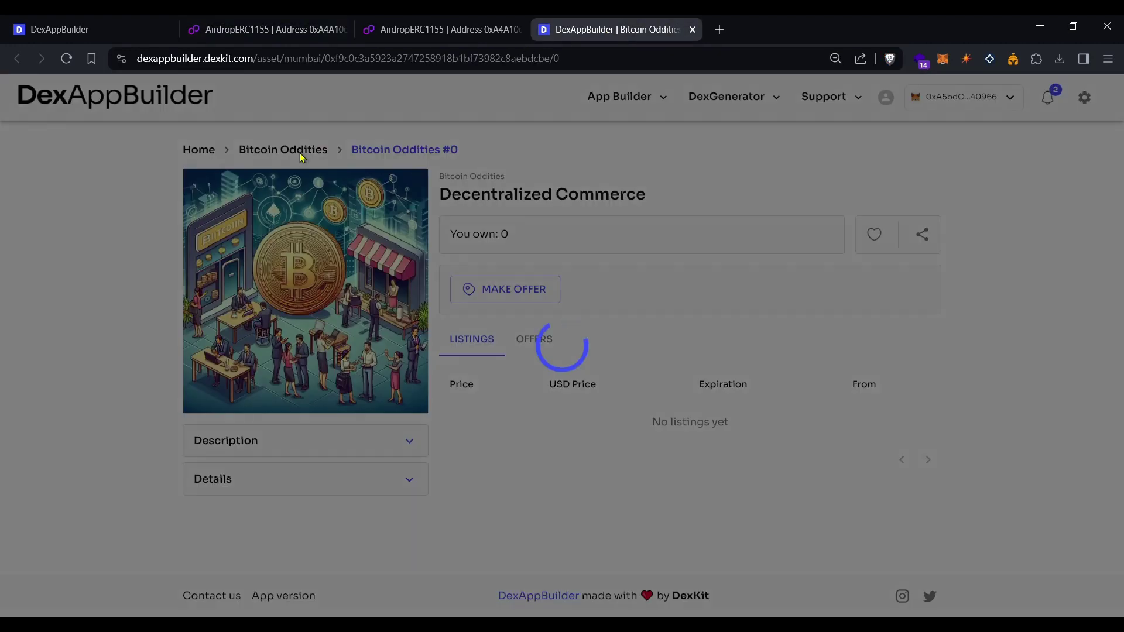